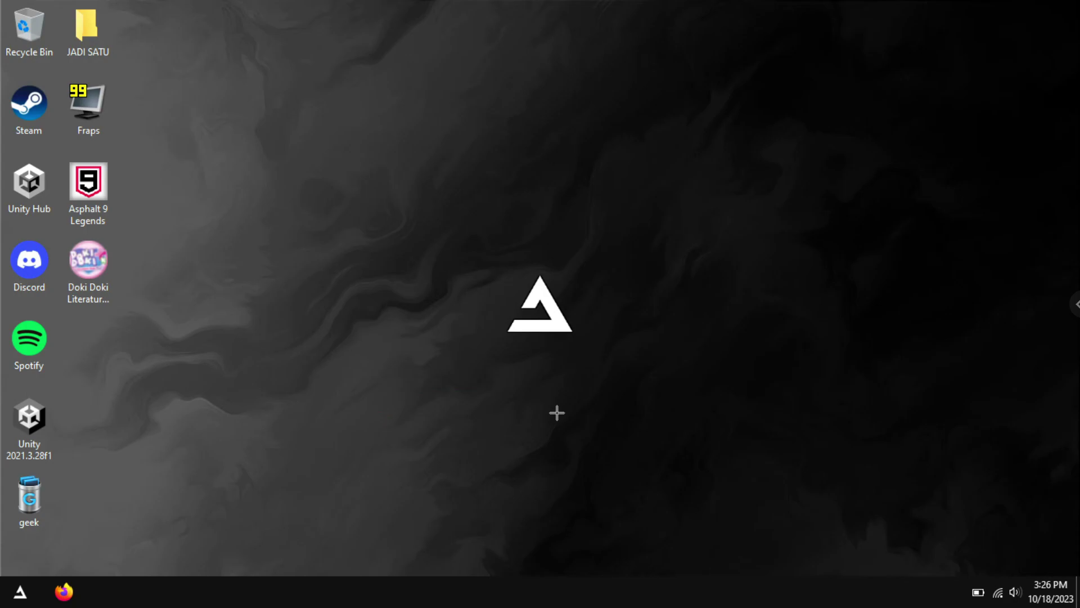
Open Control Panel, search it for "power plan", and open Power Options.
{"action": "key", "text": "super"}
{"action": "type", "text": "control panel"}
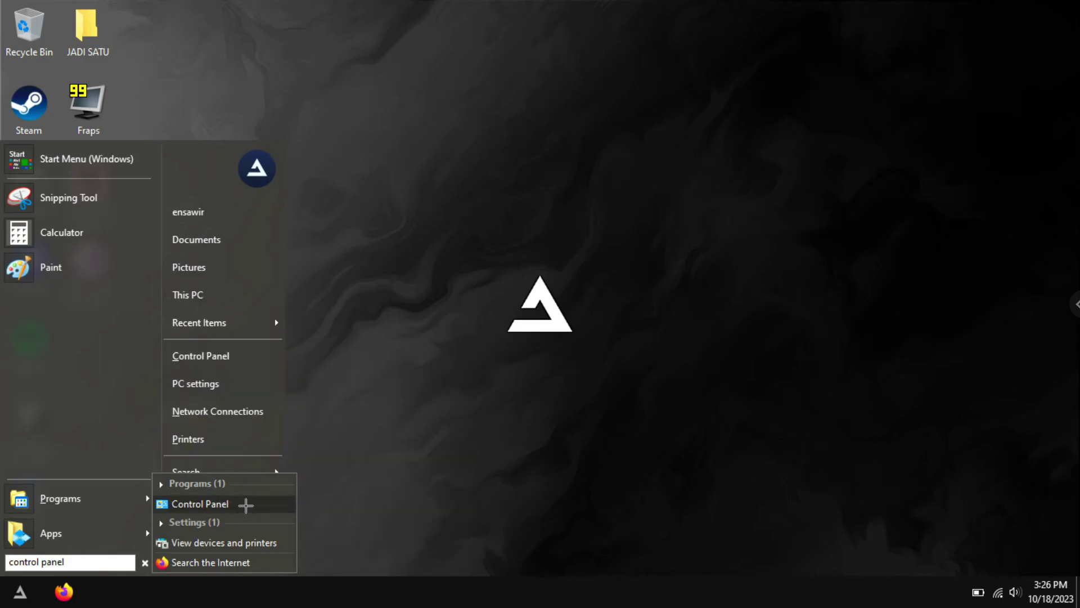
{"action": "left_click", "coordinate": [246, 504]}
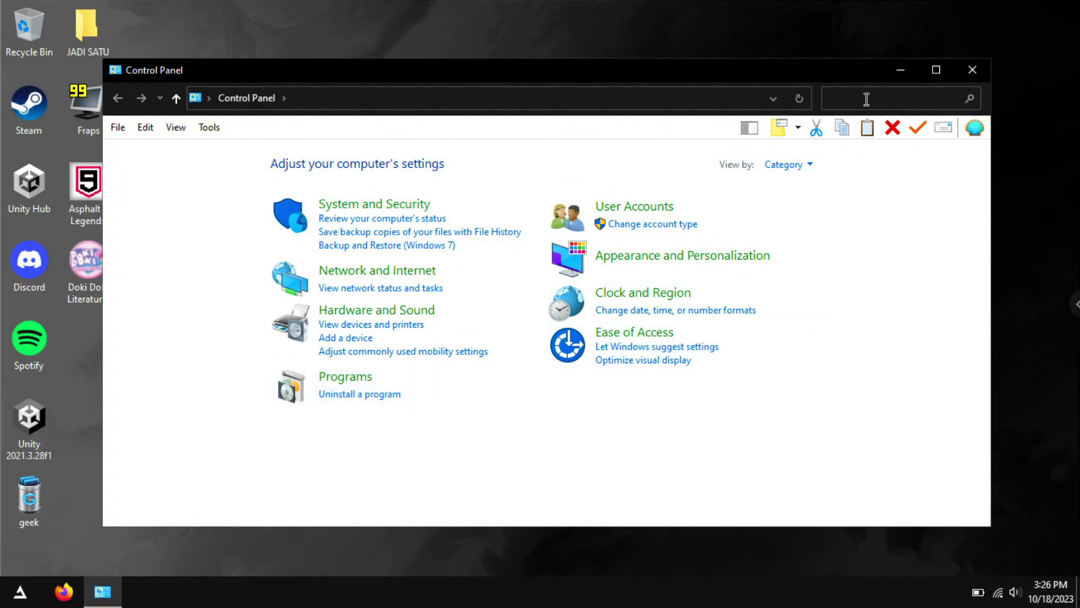
{"action": "type", "text": "power plan"}
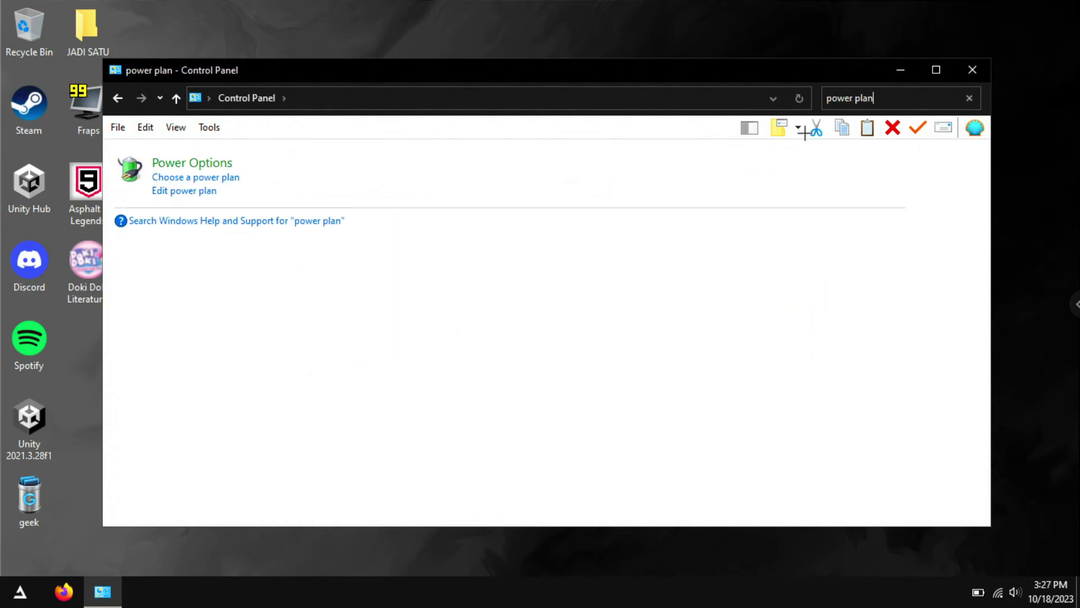
{"action": "left_click", "coordinate": [203, 165]}
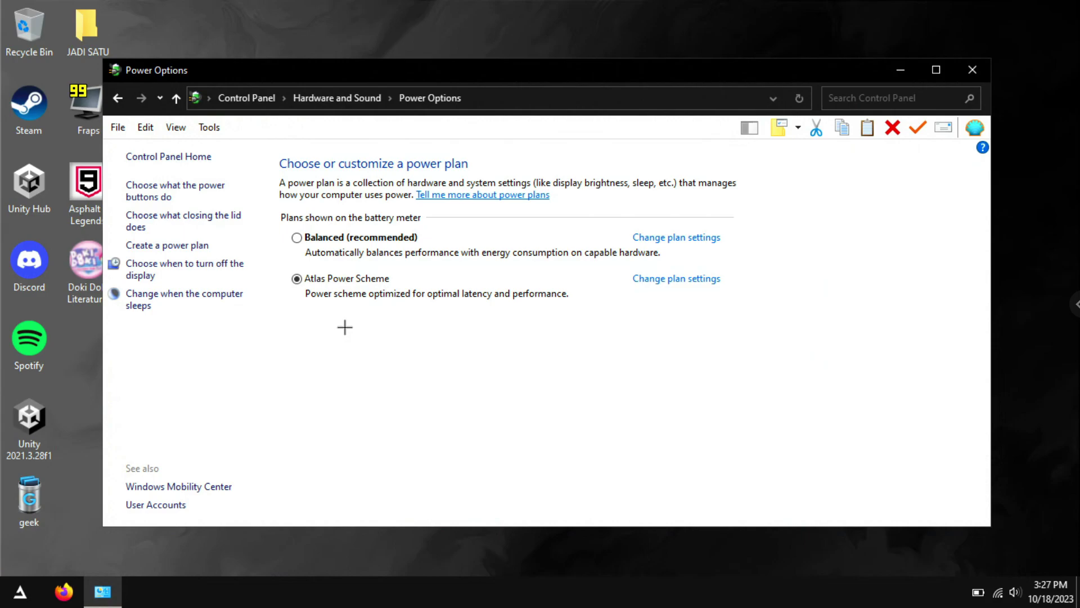
Create a power plan named "high" based on High performance, keeping the default display and sleep settings, and close Power Options.
{"action": "left_click", "coordinate": [181, 246]}
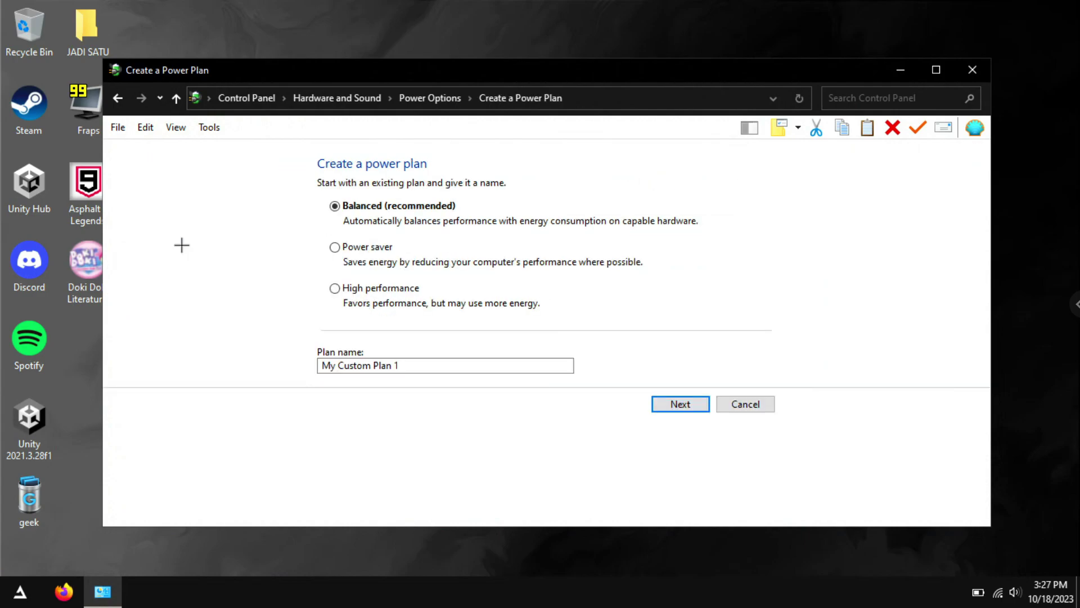
{"action": "left_click", "coordinate": [334, 287]}
{"action": "left_click_drag", "start_coordinate": [350, 366], "coordinate": [411, 365]}
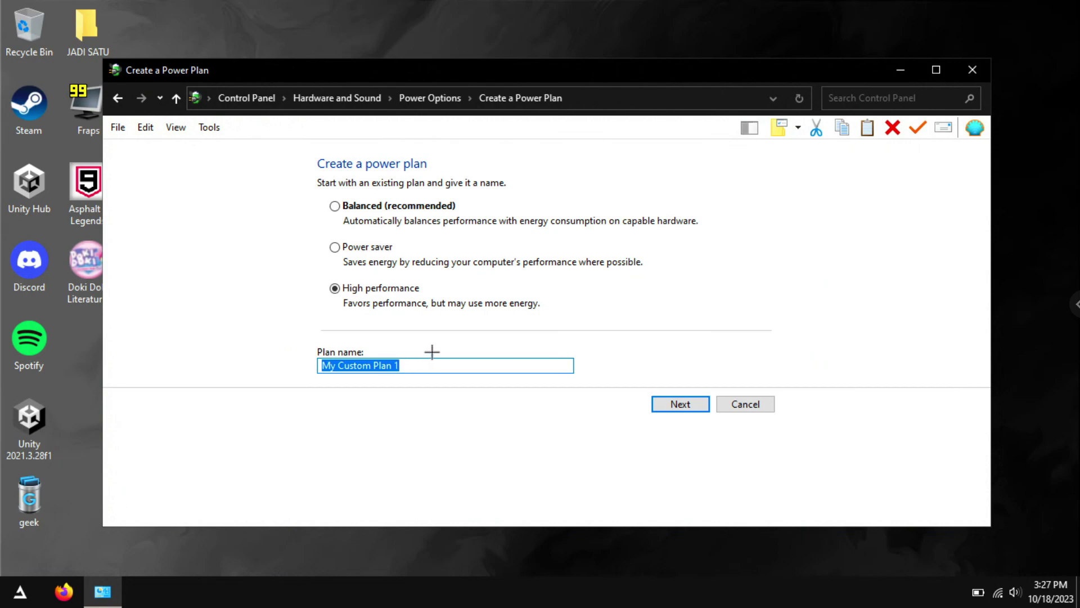
{"action": "type", "text": "high"}
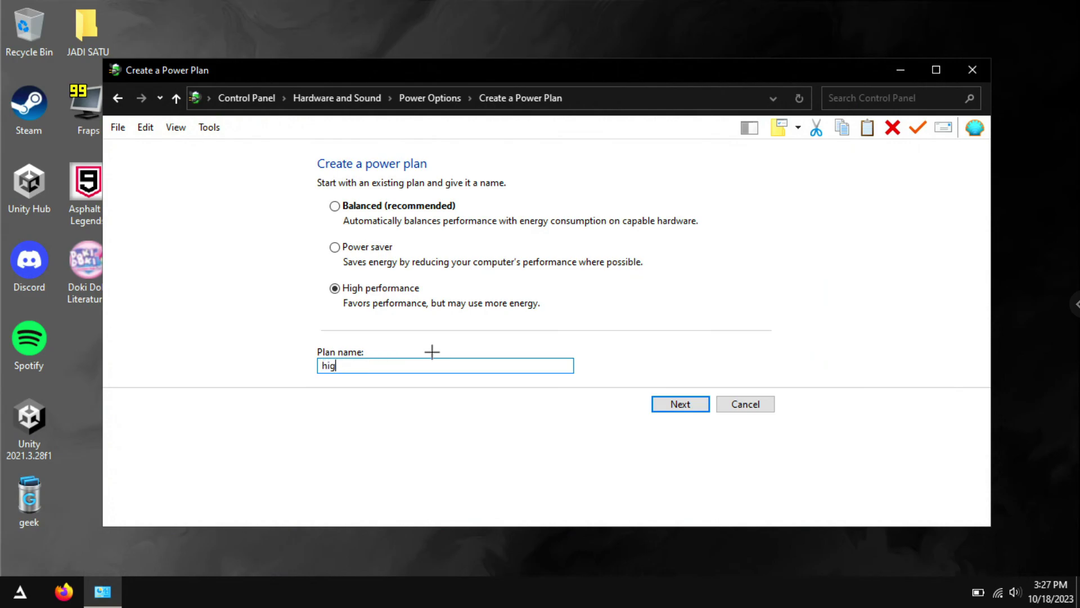
{"action": "left_click", "coordinate": [689, 405]}
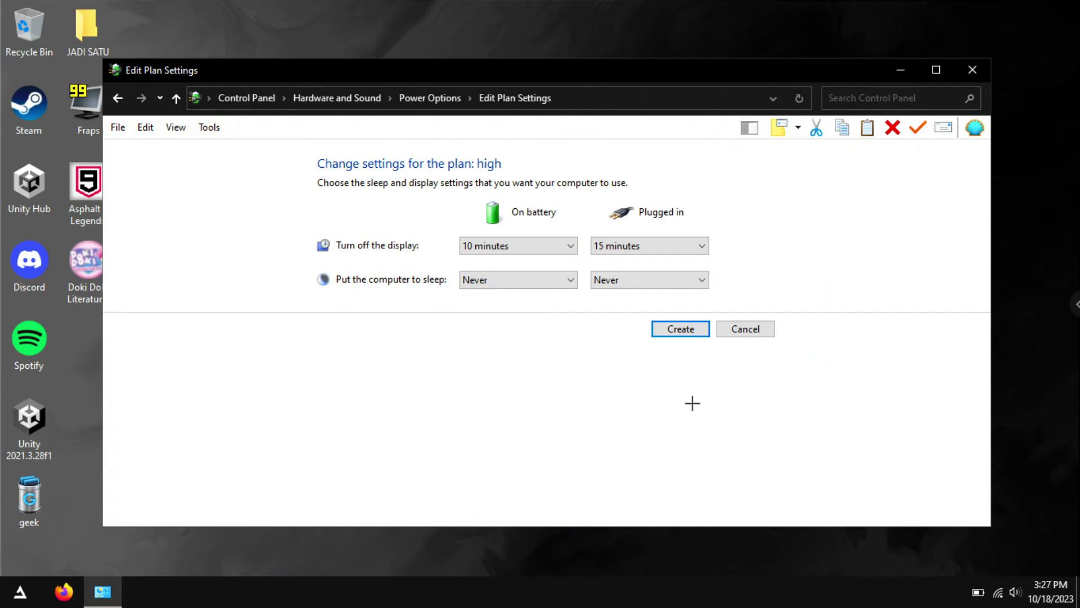
{"action": "left_click", "coordinate": [689, 323]}
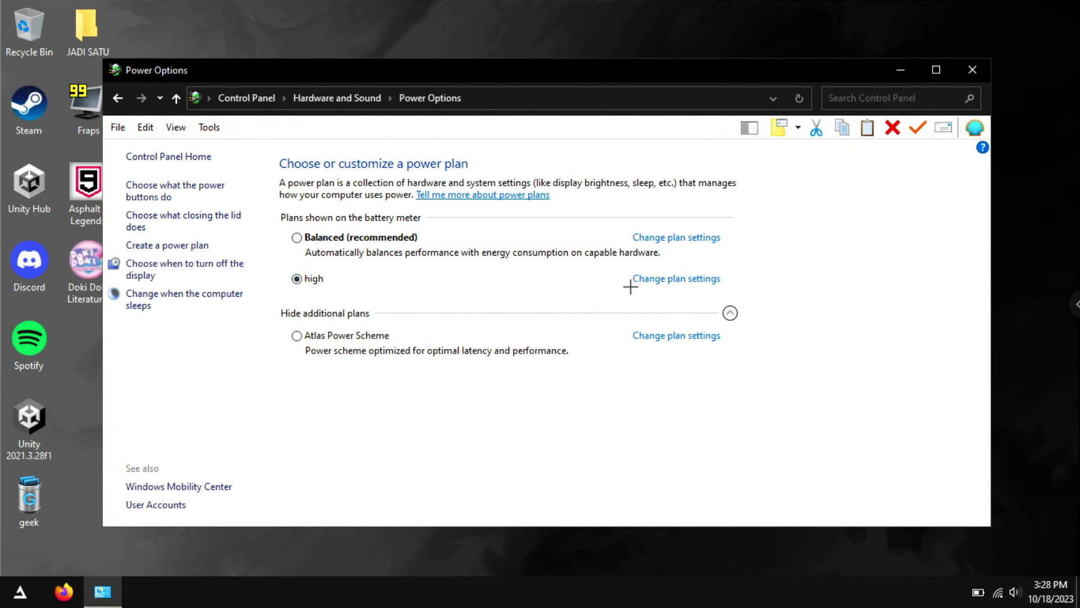
{"action": "left_click", "coordinate": [974, 69]}
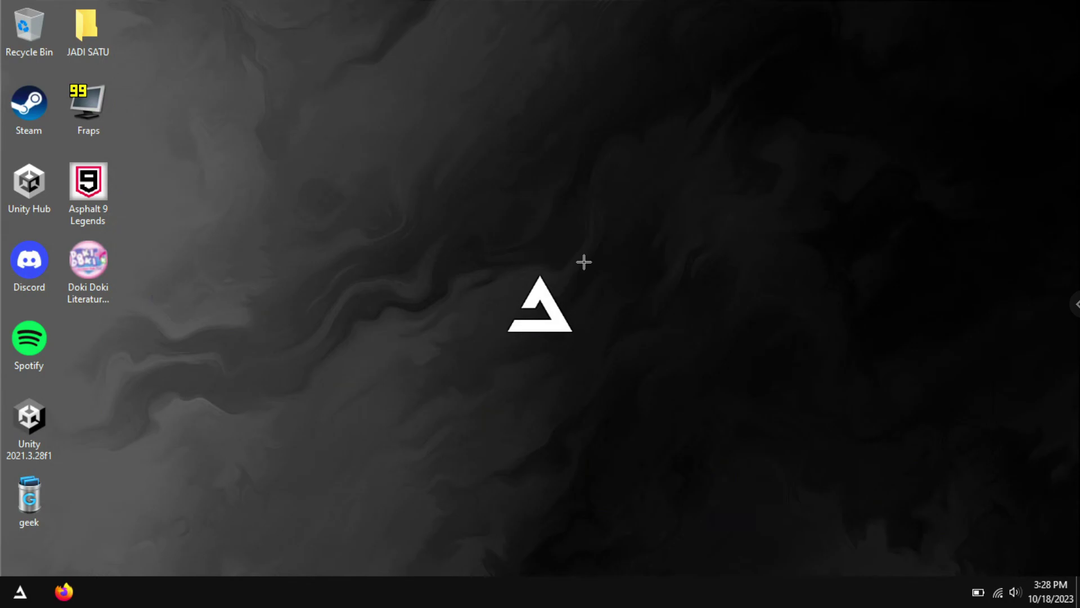
Search the Windows Start menu for "msconfig" and open System Configuration.
{"action": "key", "text": "super"}
{"action": "type", "text": "ms"}
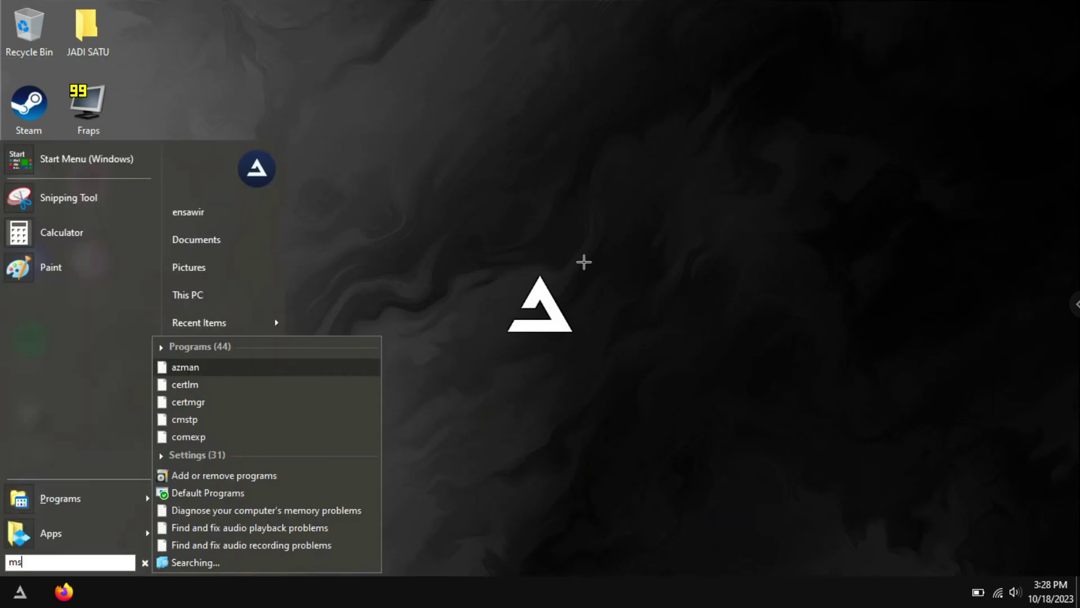
{"action": "type", "text": "config"}
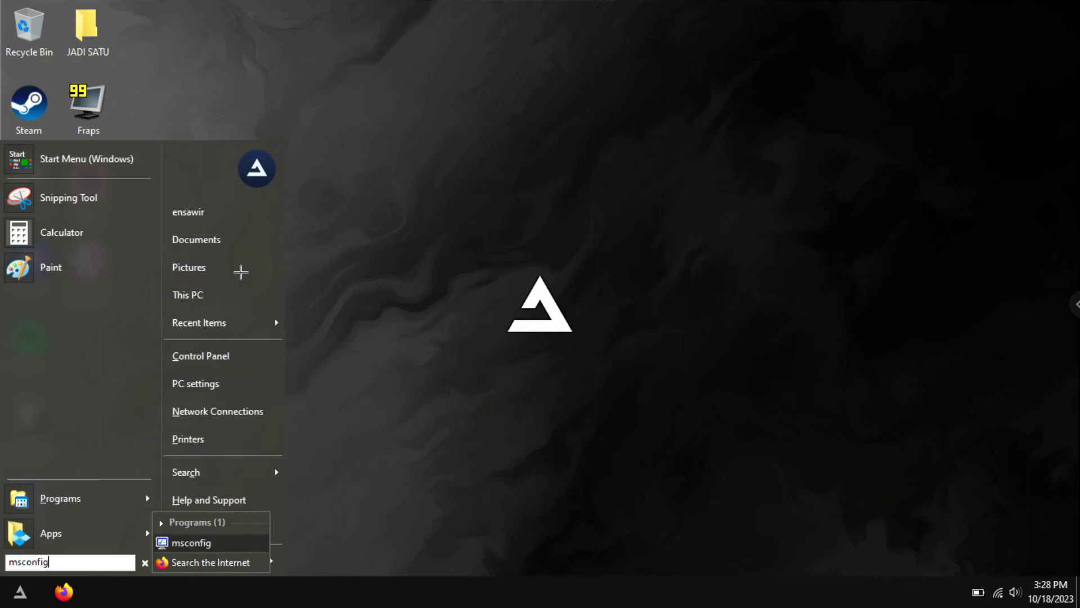
{"action": "left_click", "coordinate": [110, 169]}
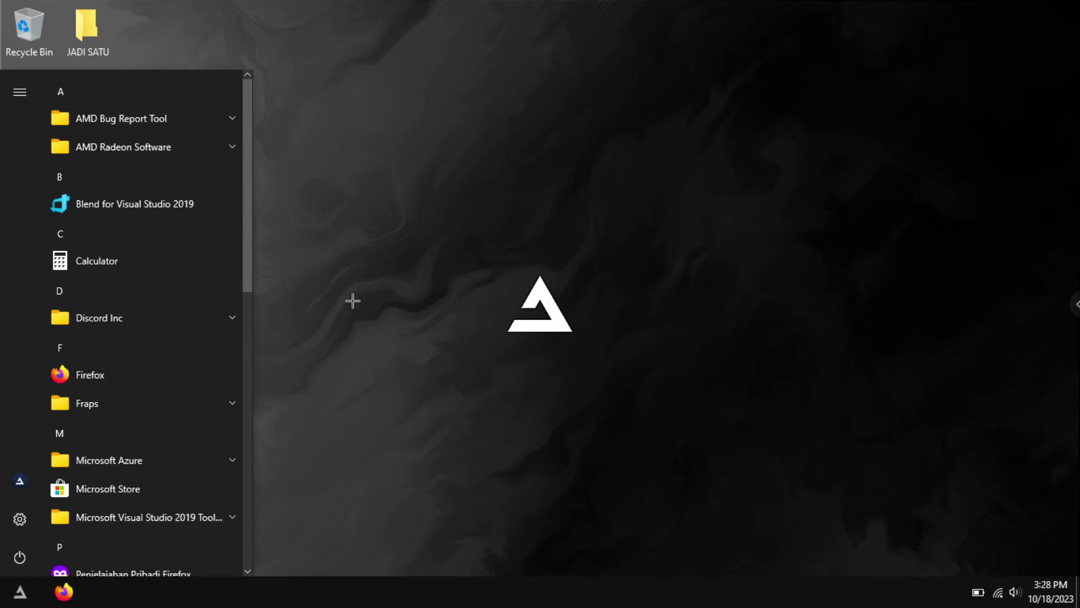
{"action": "type", "text": "msconfig"}
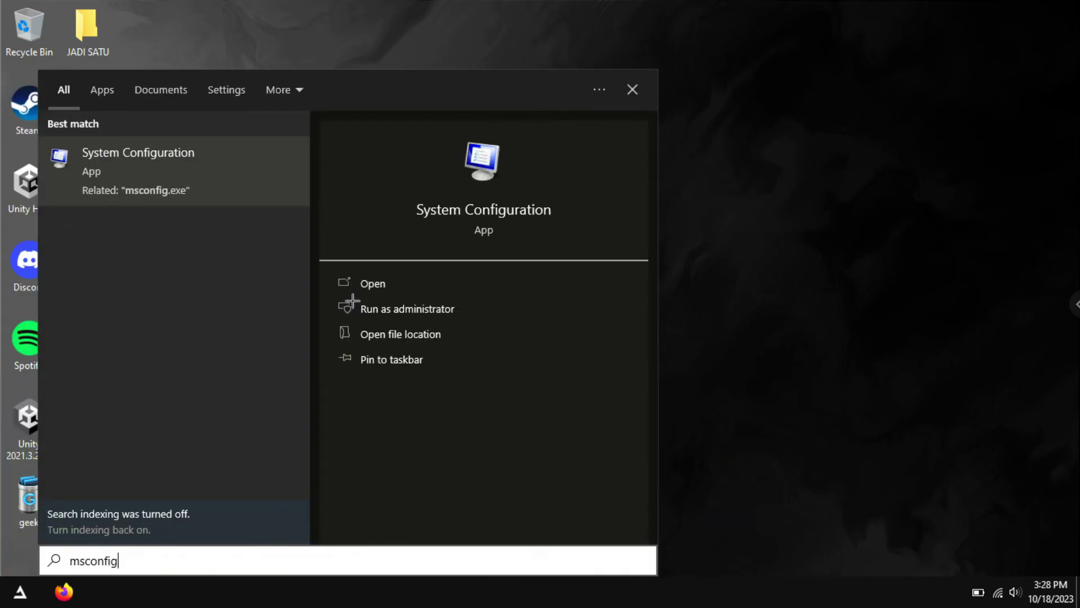
{"action": "left_click", "coordinate": [176, 180]}
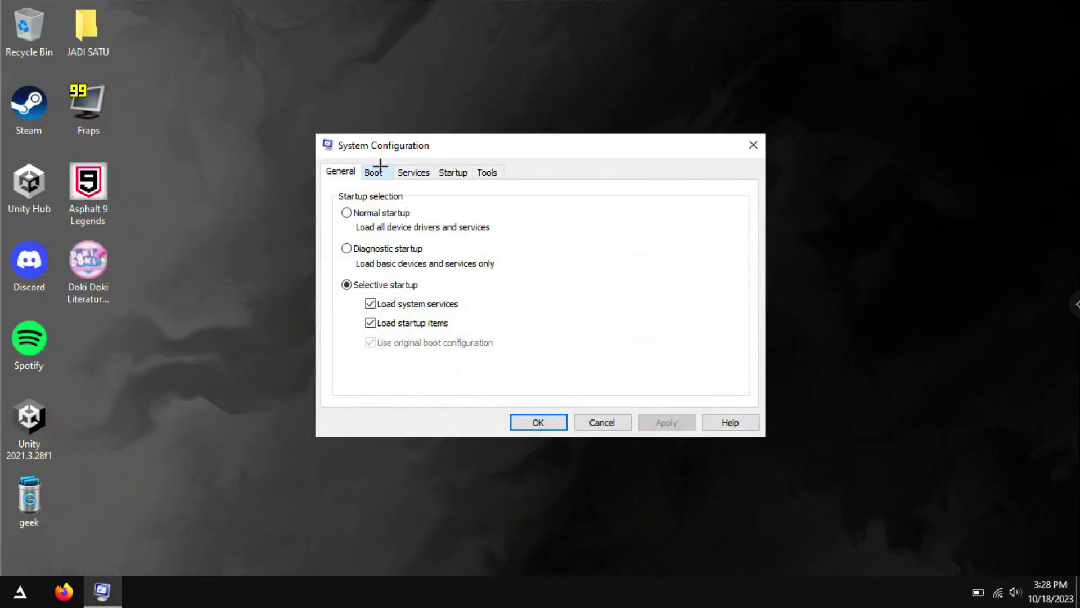
Enable the number of processors limit in the advanced boot options and set it to 2.
{"action": "left_click", "coordinate": [376, 171]}
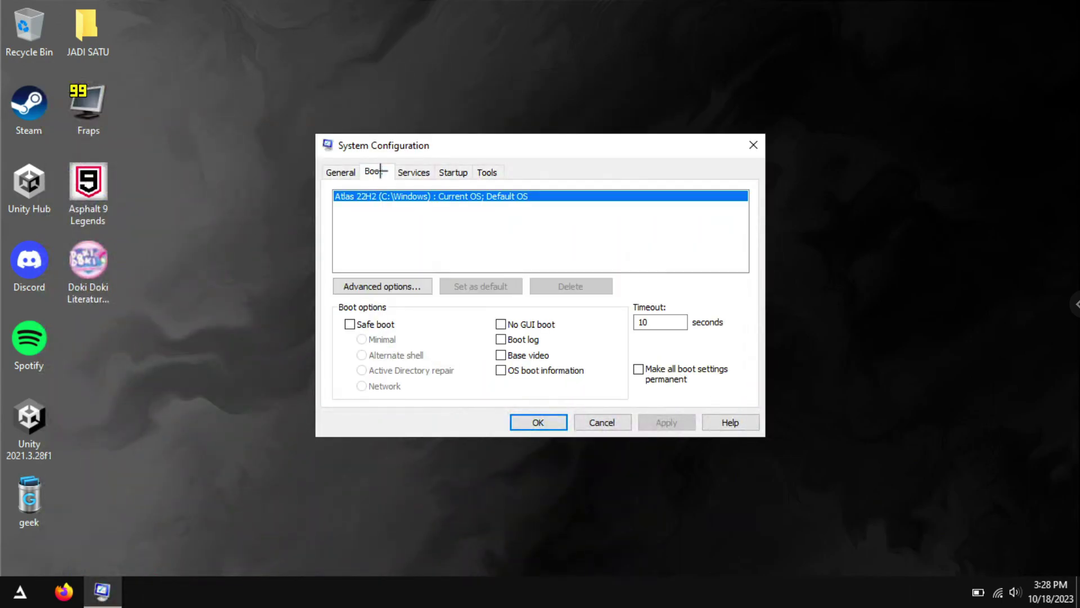
{"action": "left_click", "coordinate": [400, 287]}
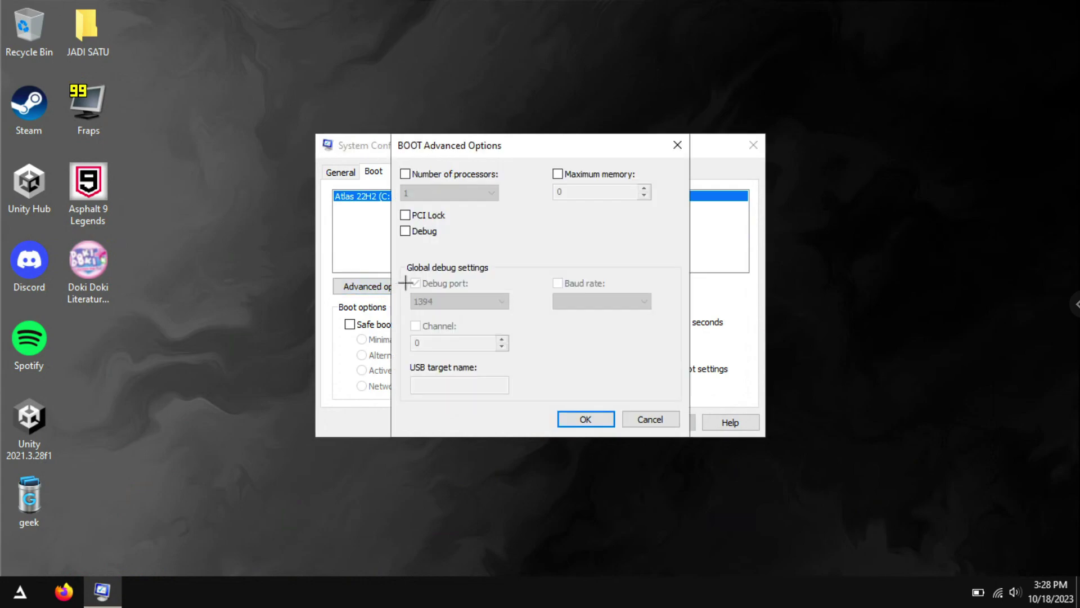
{"action": "left_click", "coordinate": [439, 174]}
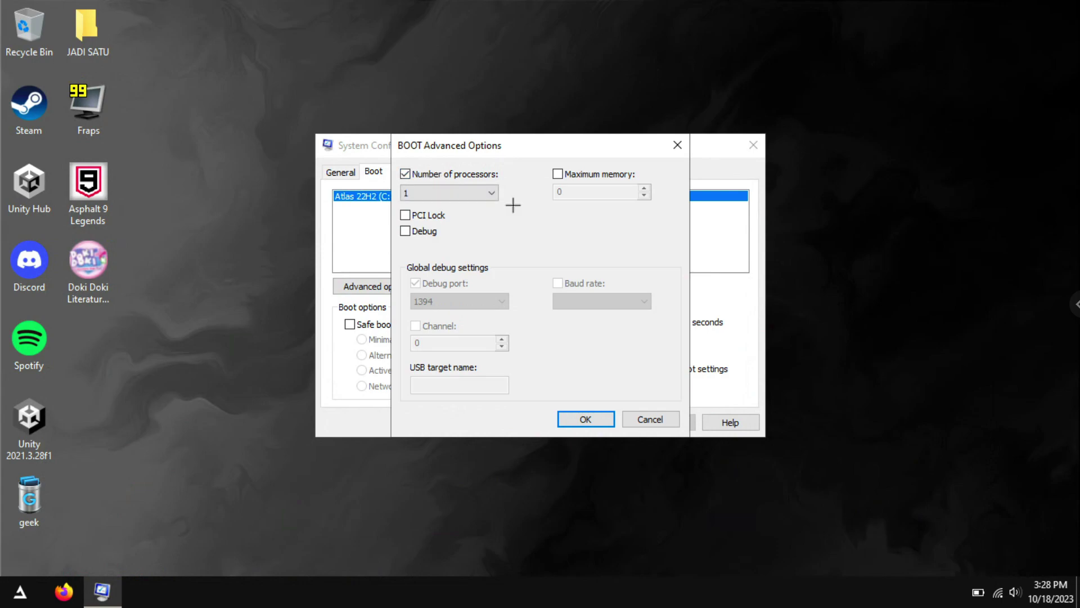
{"action": "left_click", "coordinate": [483, 193]}
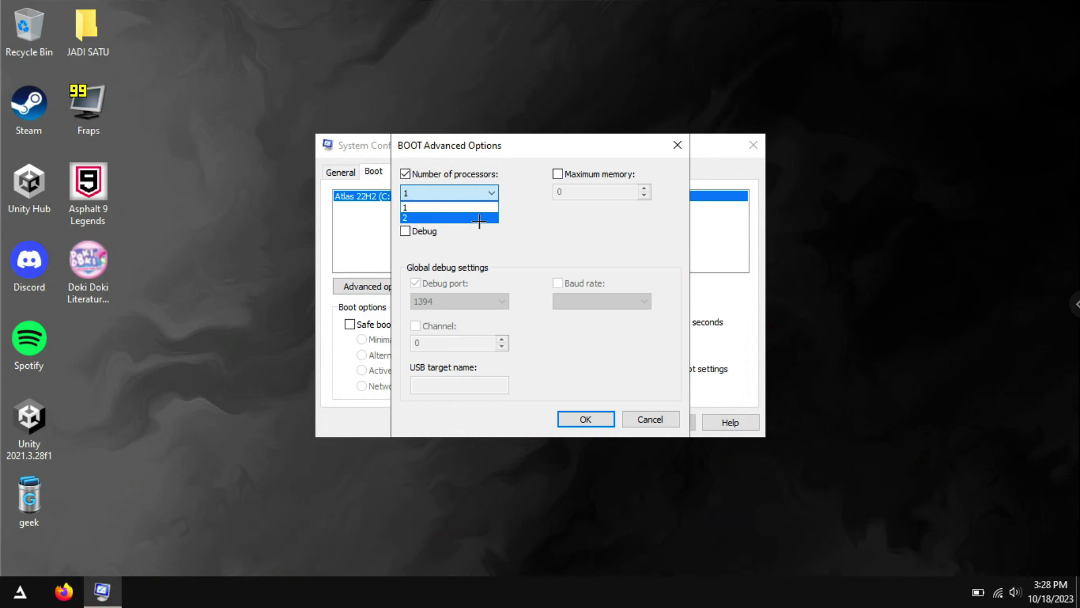
{"action": "left_click", "coordinate": [474, 191]}
{"action": "left_click", "coordinate": [456, 193]}
{"action": "left_click", "coordinate": [480, 219]}
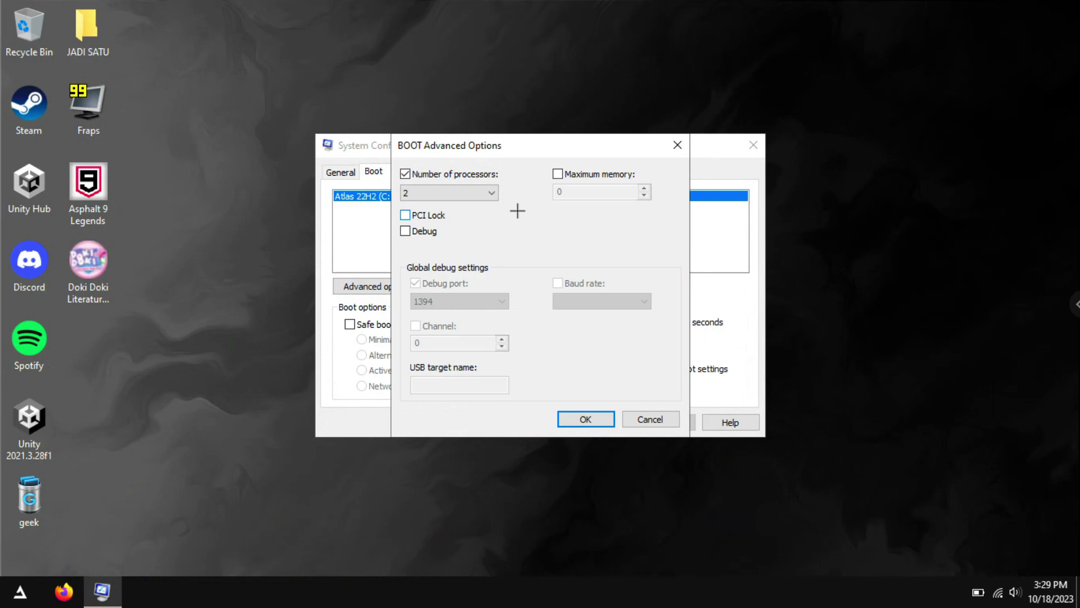
Apply the boot configuration changes and exit System Configuration without restarting the computer.
{"action": "left_click", "coordinate": [584, 417]}
{"action": "left_click", "coordinate": [666, 422]}
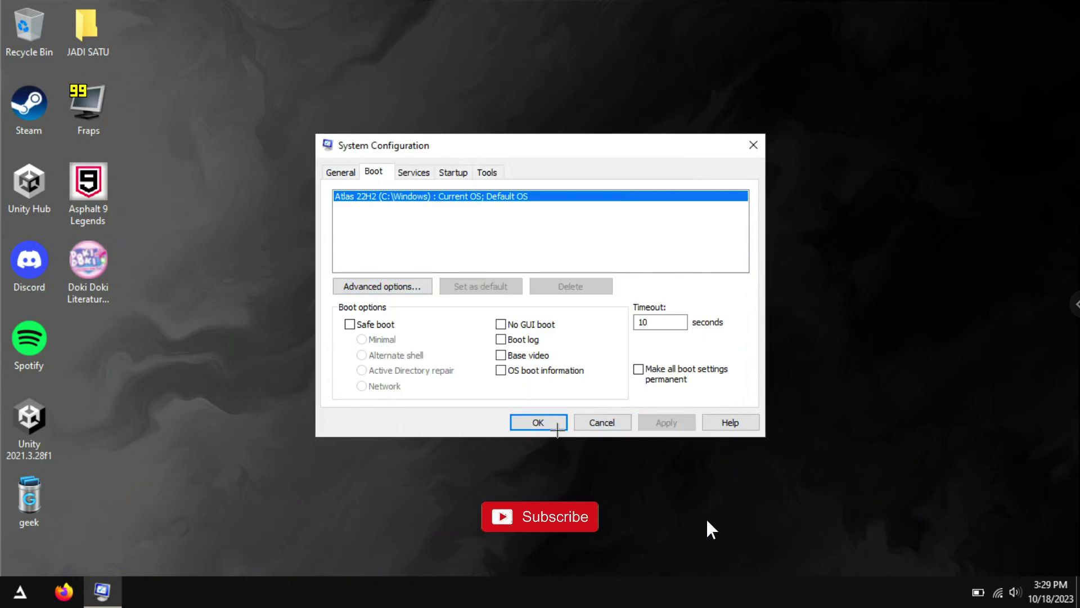
{"action": "left_click", "coordinate": [538, 422]}
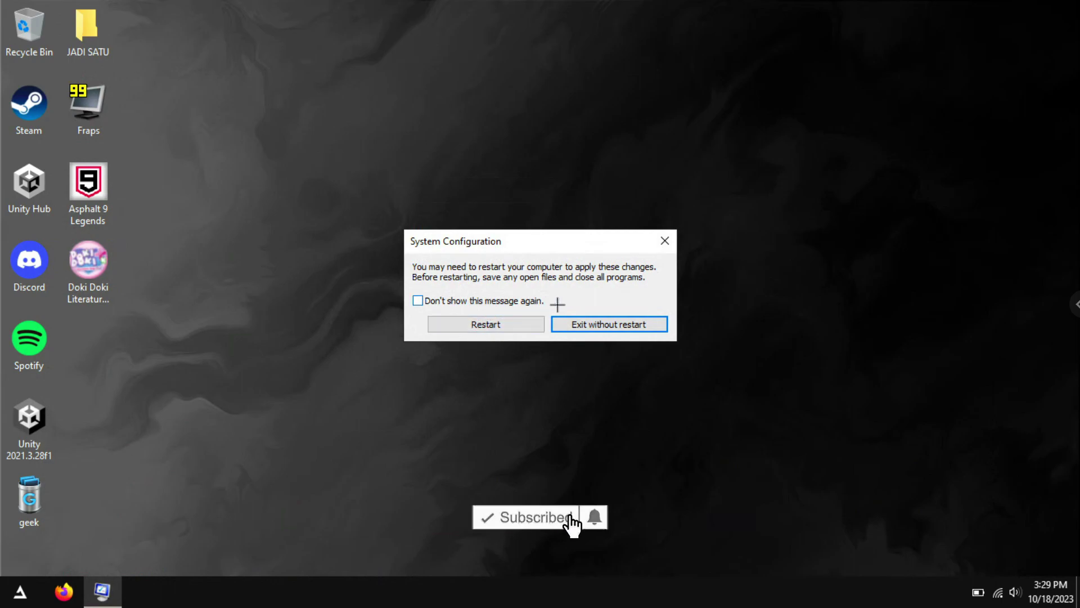
{"action": "left_click", "coordinate": [618, 325]}
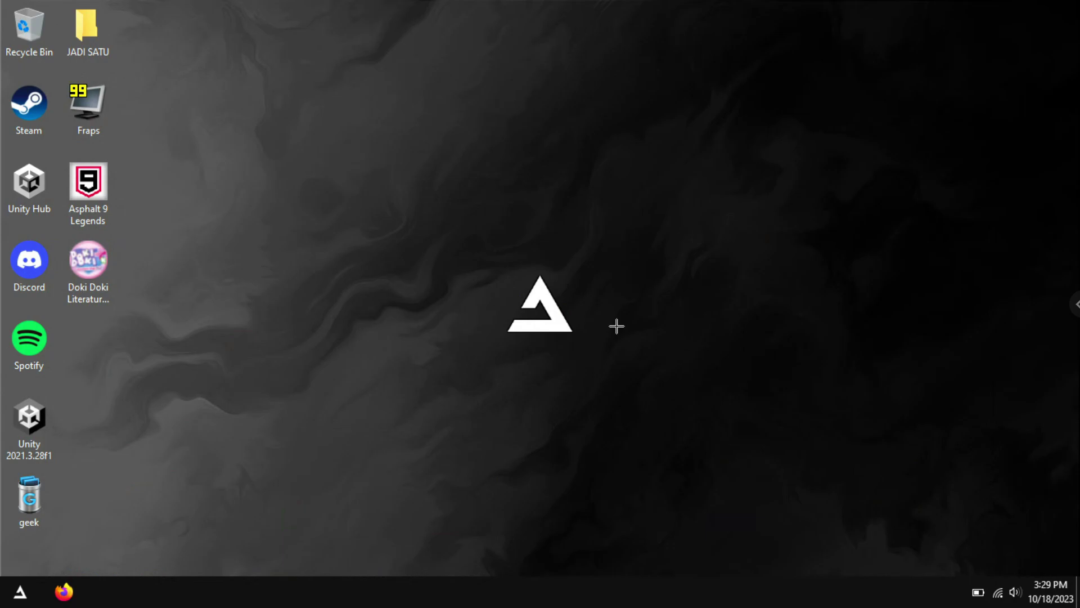
In the Windows notification settings, turn on notifications from apps and other senders, and turn them off for the Settings sender.
{"action": "key", "text": "super+i"}
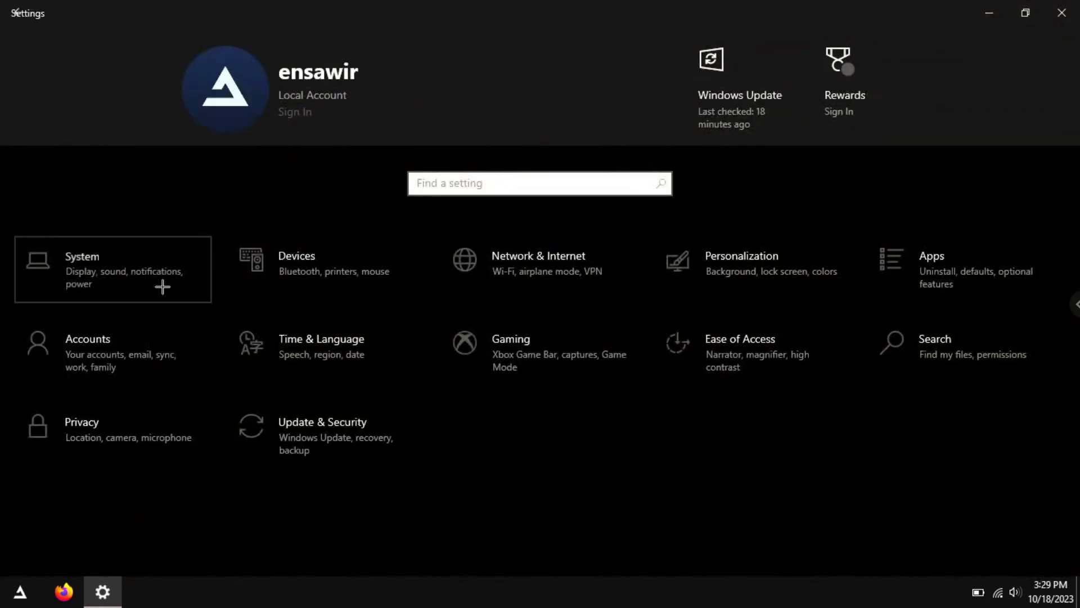
{"action": "left_click", "coordinate": [162, 287]}
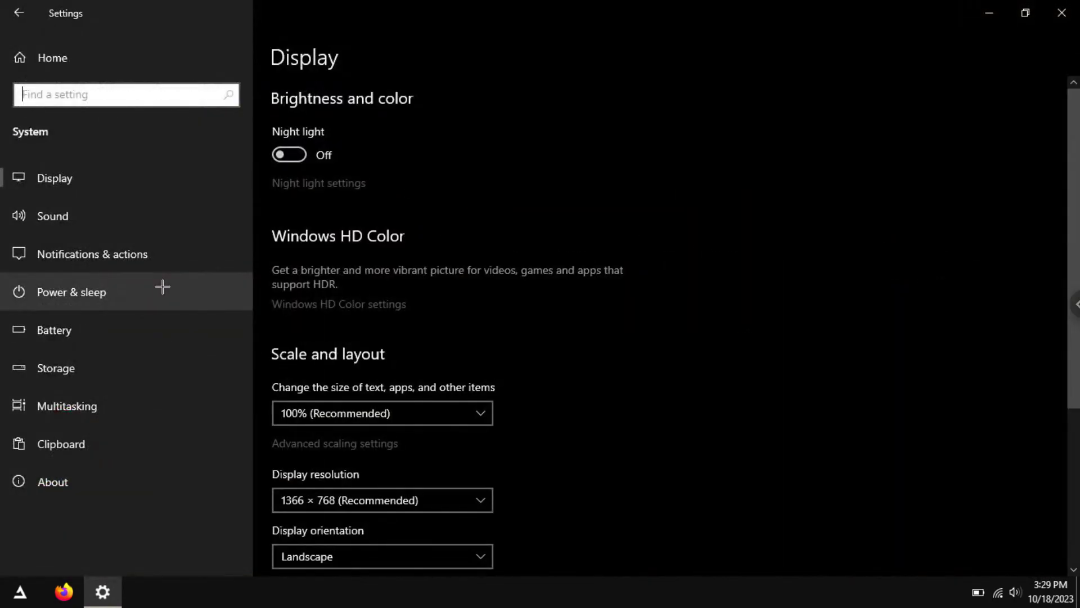
{"action": "left_click", "coordinate": [103, 256]}
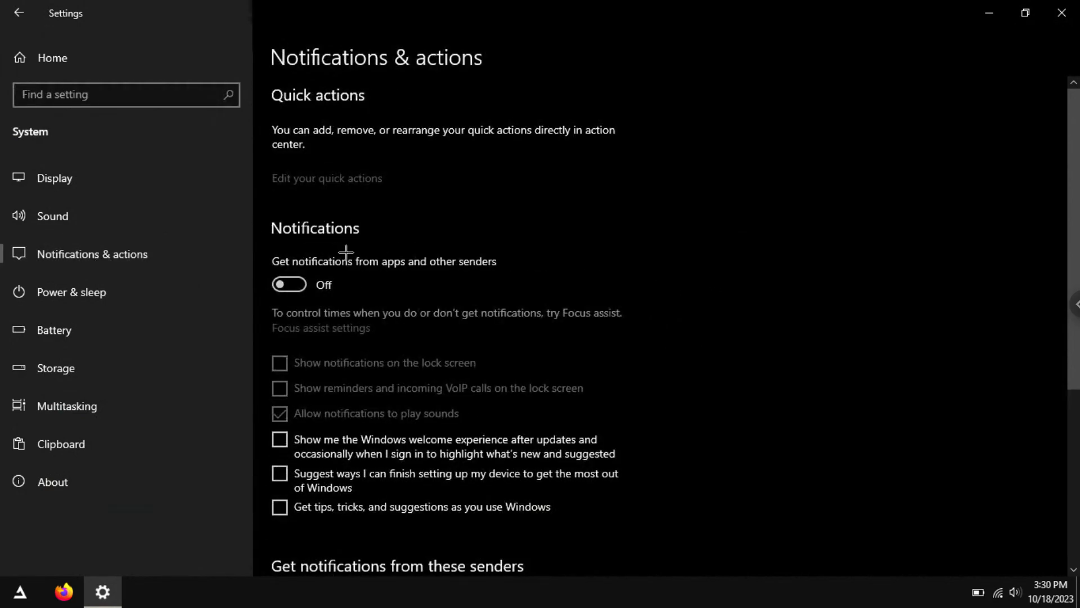
{"action": "left_click", "coordinate": [300, 284]}
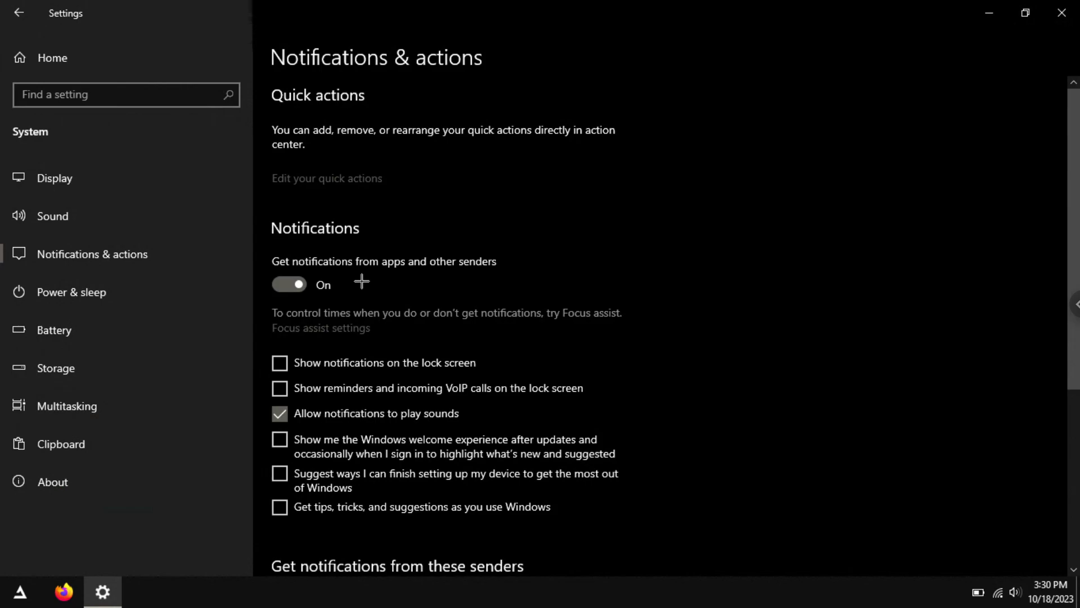
{"action": "scroll", "coordinate": [374, 283], "scroll_direction": "down", "scroll_amount": 1}
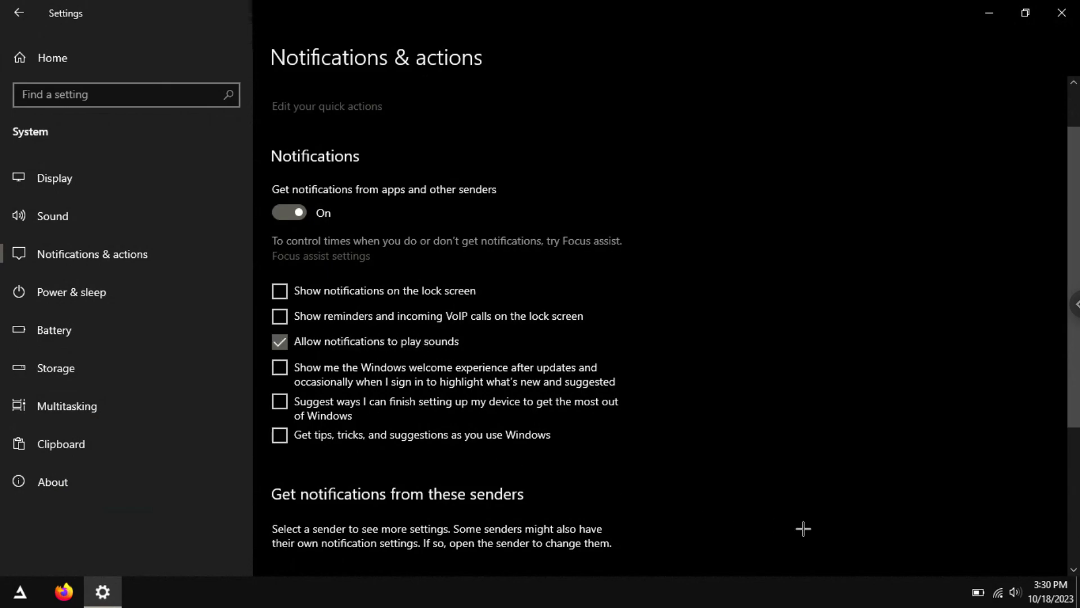
{"action": "scroll", "coordinate": [803, 526], "scroll_direction": "down", "scroll_amount": 5}
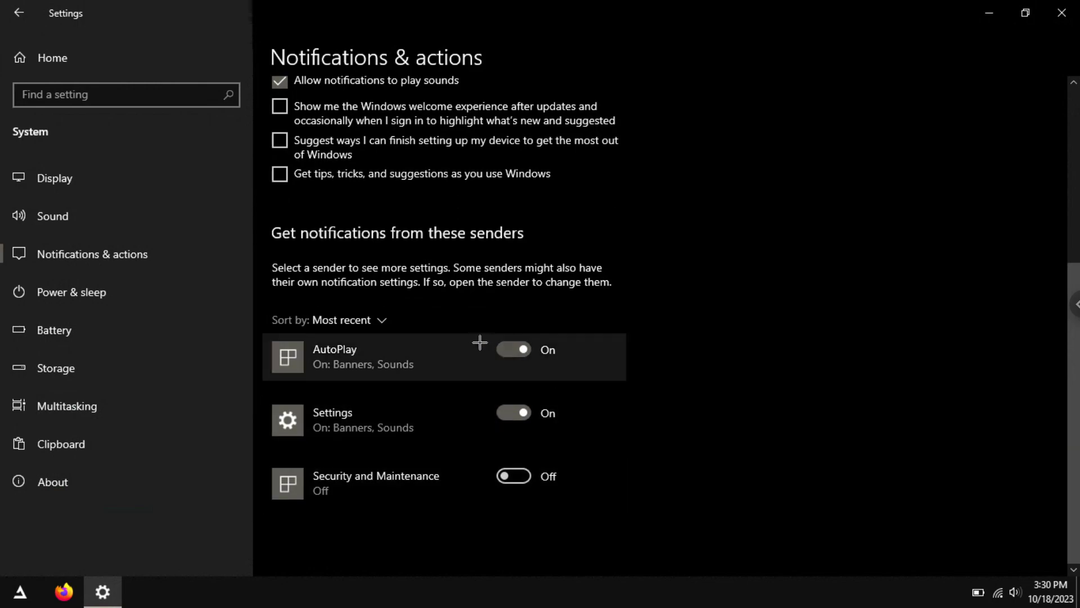
{"action": "left_click", "coordinate": [515, 412]}
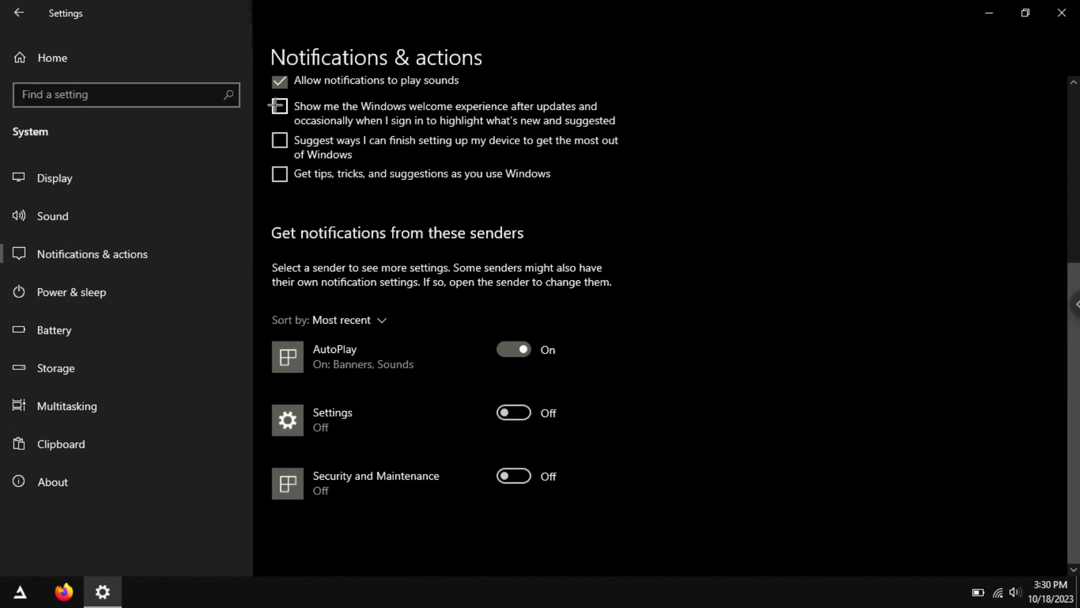
Toggle Transparency effects on and back off in the personalization color settings, and close Settings.
{"action": "left_click", "coordinate": [186, 67]}
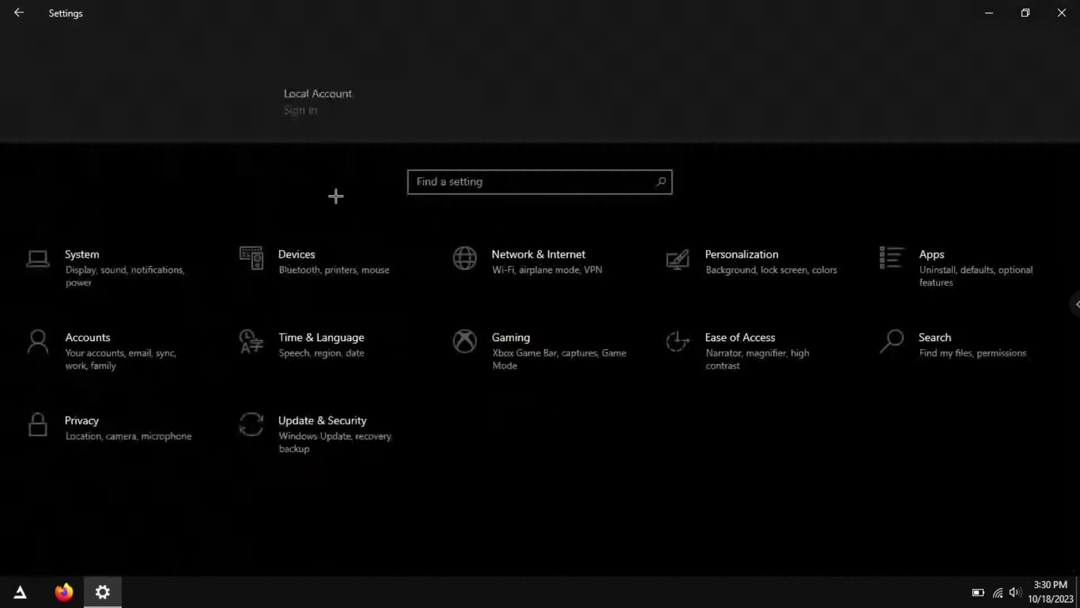
{"action": "left_click", "coordinate": [731, 278]}
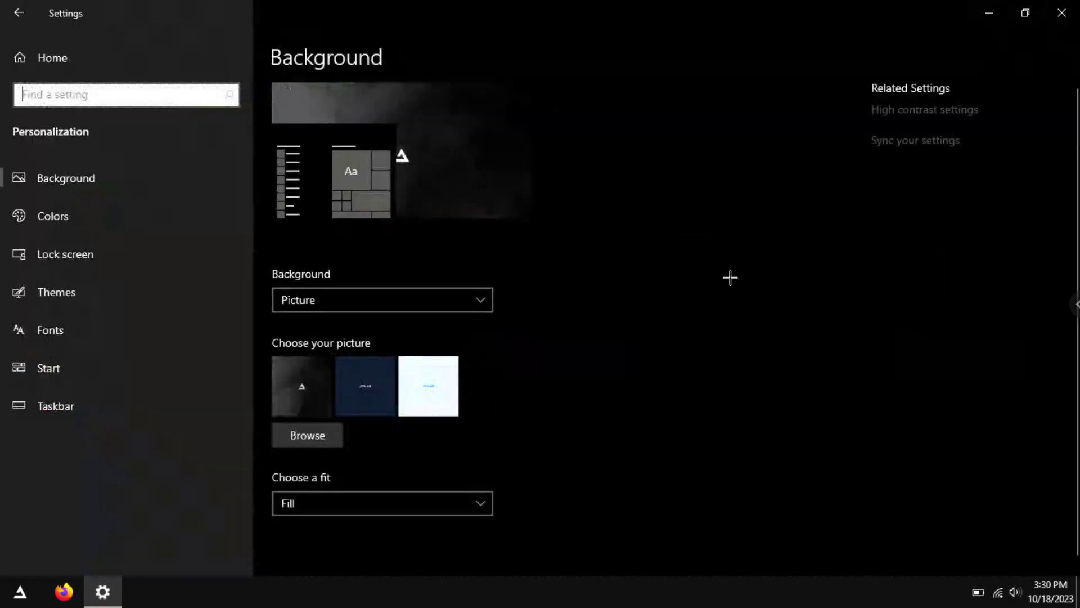
{"action": "left_click", "coordinate": [205, 223]}
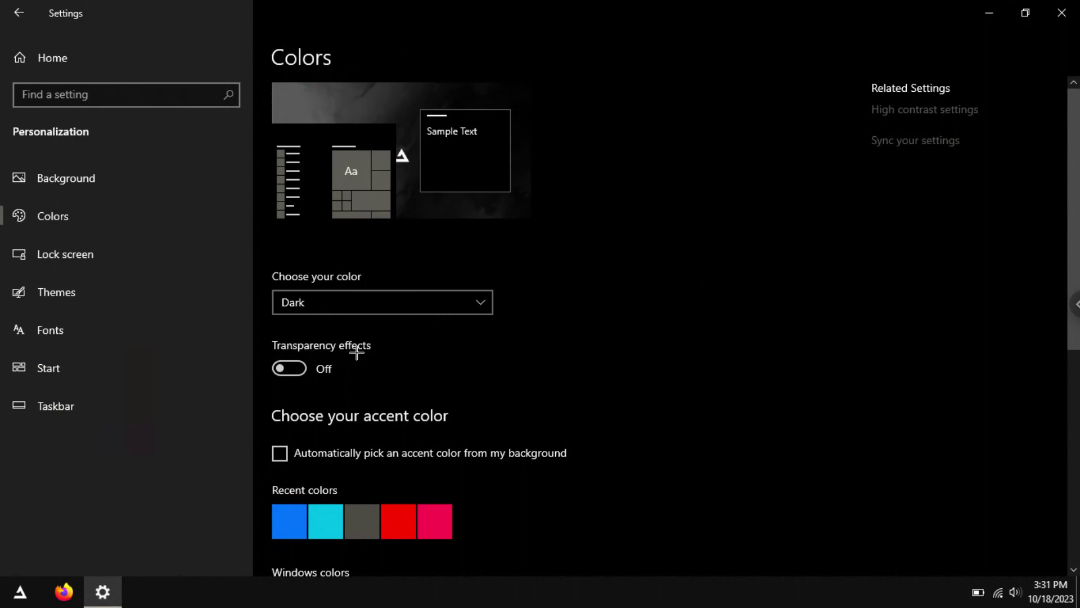
{"action": "double_click", "coordinate": [329, 370]}
{"action": "left_click", "coordinate": [1067, 10]}
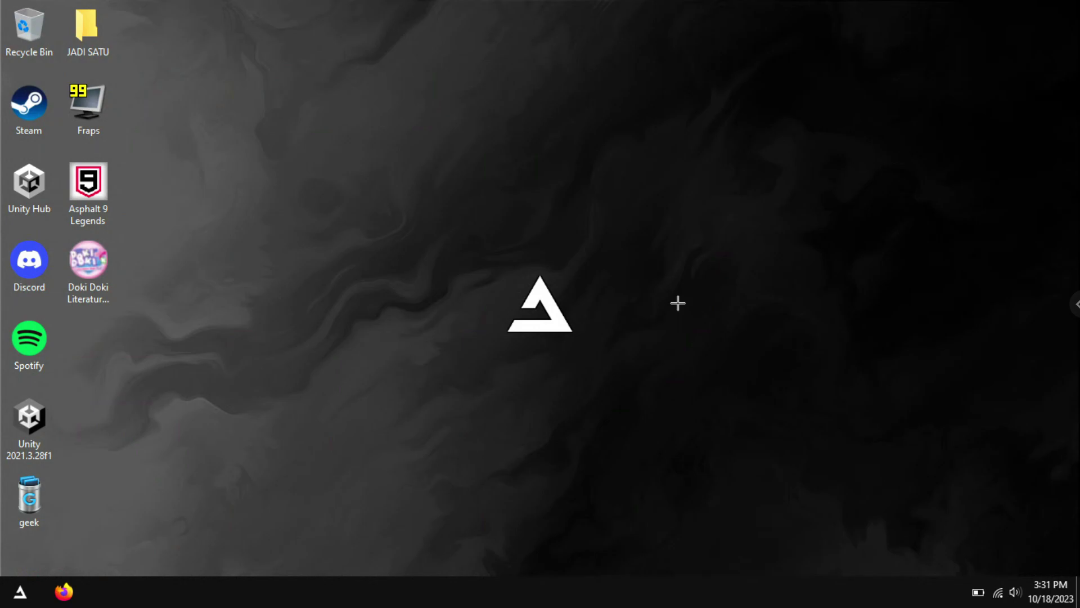
Open the Windows TEMP folder by running temp from the Run dialog.
{"action": "key", "text": "super"}
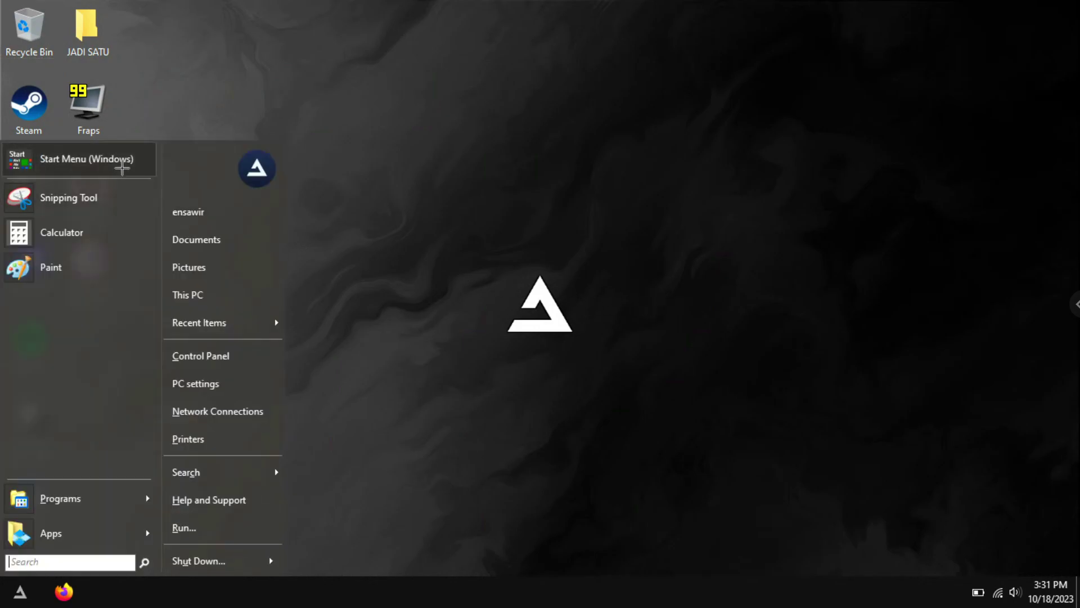
{"action": "left_click", "coordinate": [122, 168]}
{"action": "type", "text": "run"}
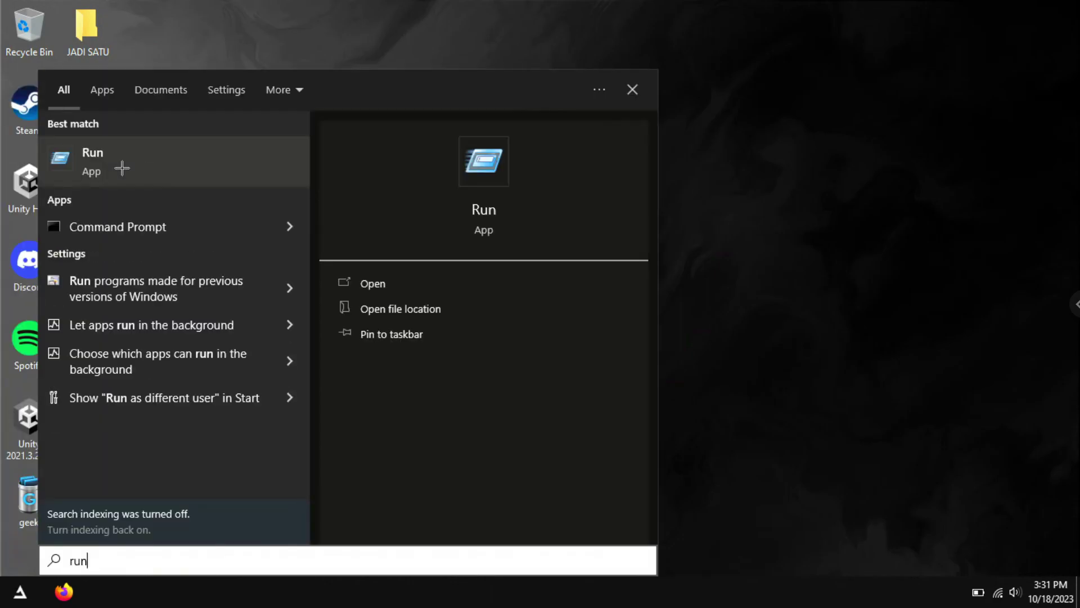
{"action": "left_click", "coordinate": [179, 181]}
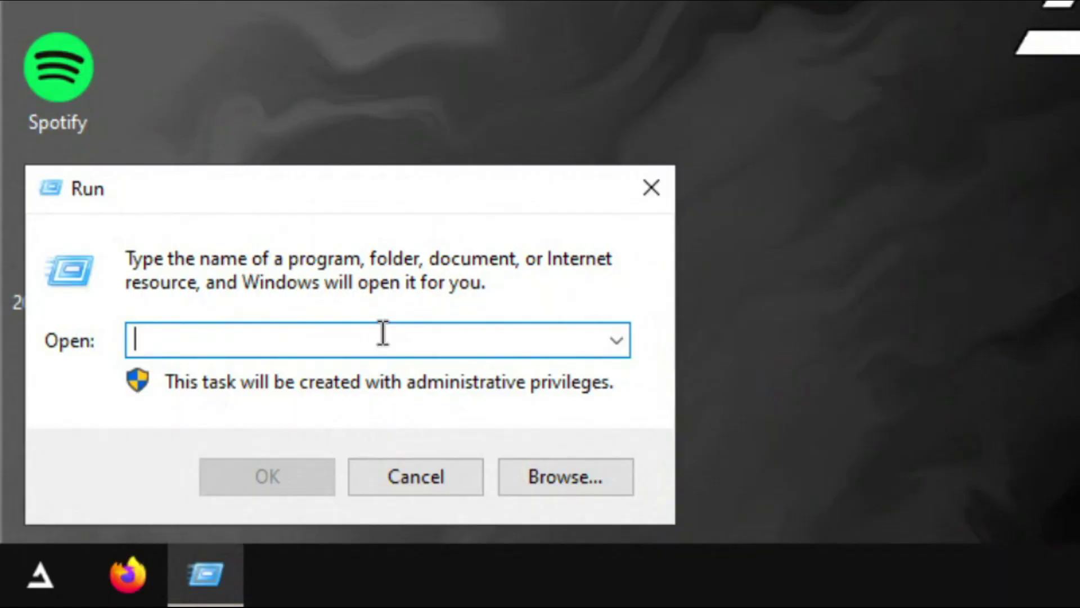
{"action": "type", "text": "temp"}
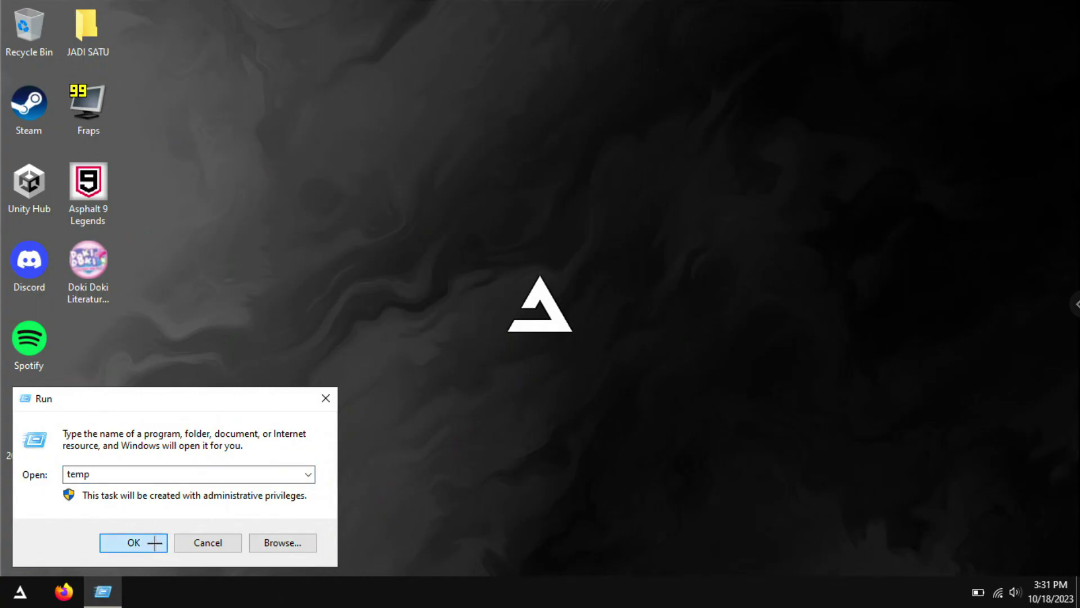
{"action": "left_click", "coordinate": [298, 474]}
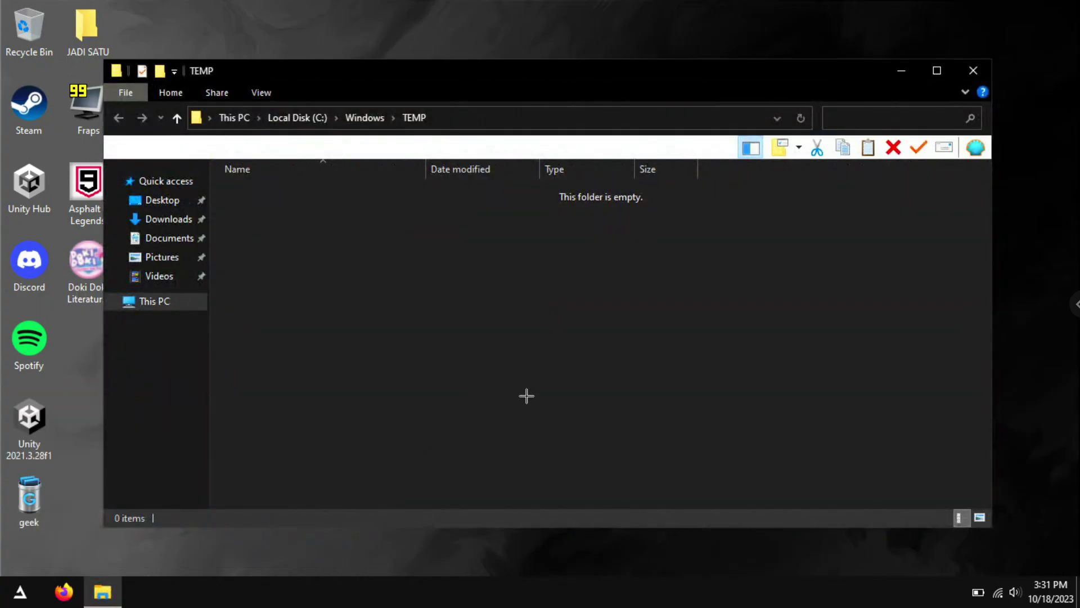
Check the Windows TEMP folder for files to remove, refresh its view, and close the folder window.
{"action": "left_click_drag", "start_coordinate": [318, 405], "coordinate": [675, 236]}
{"action": "right_click", "coordinate": [383, 237]}
{"action": "left_click", "coordinate": [463, 321]}
{"action": "left_click_drag", "start_coordinate": [309, 201], "coordinate": [754, 432]}
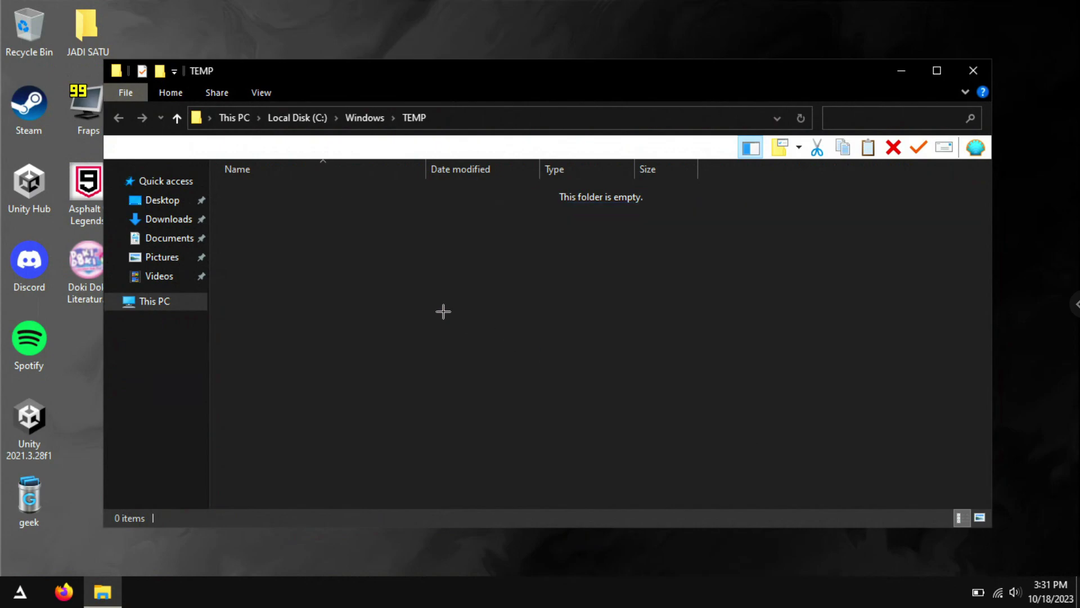
{"action": "right_click", "coordinate": [372, 248]}
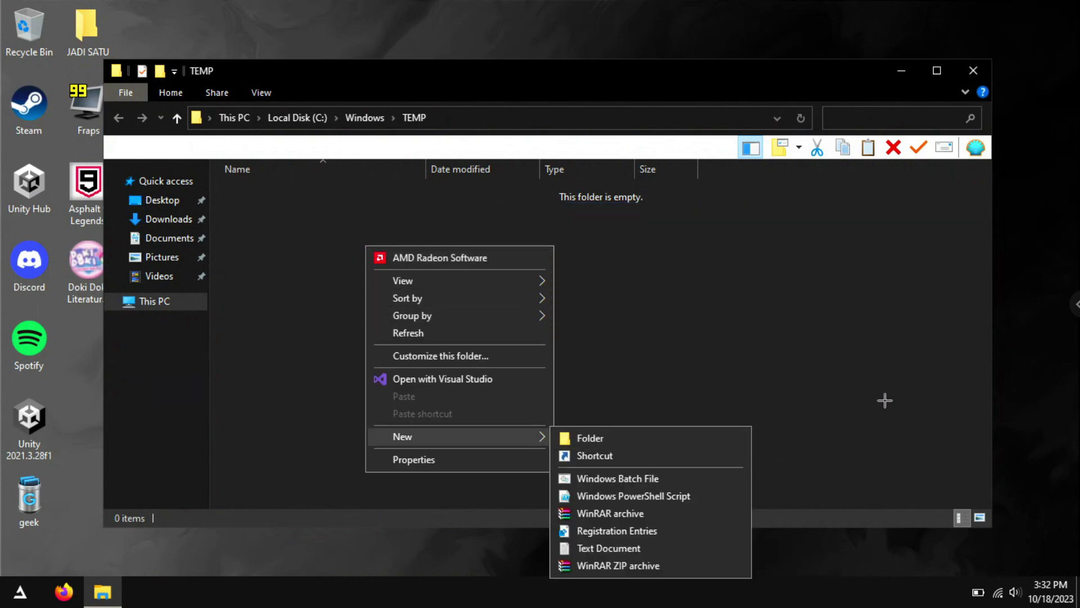
{"action": "left_click", "coordinate": [887, 385]}
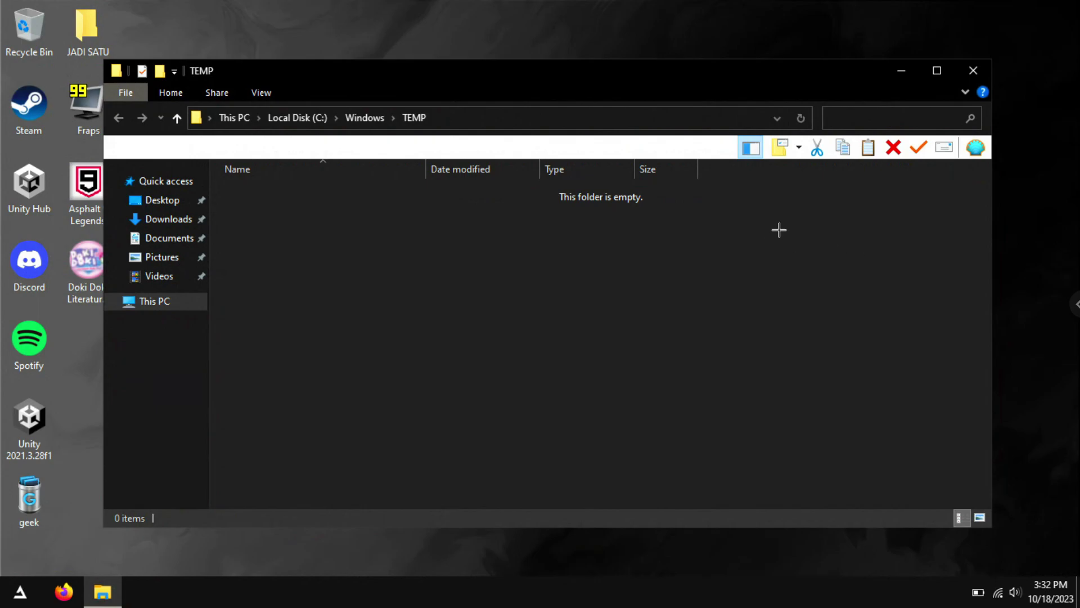
{"action": "left_click", "coordinate": [974, 71]}
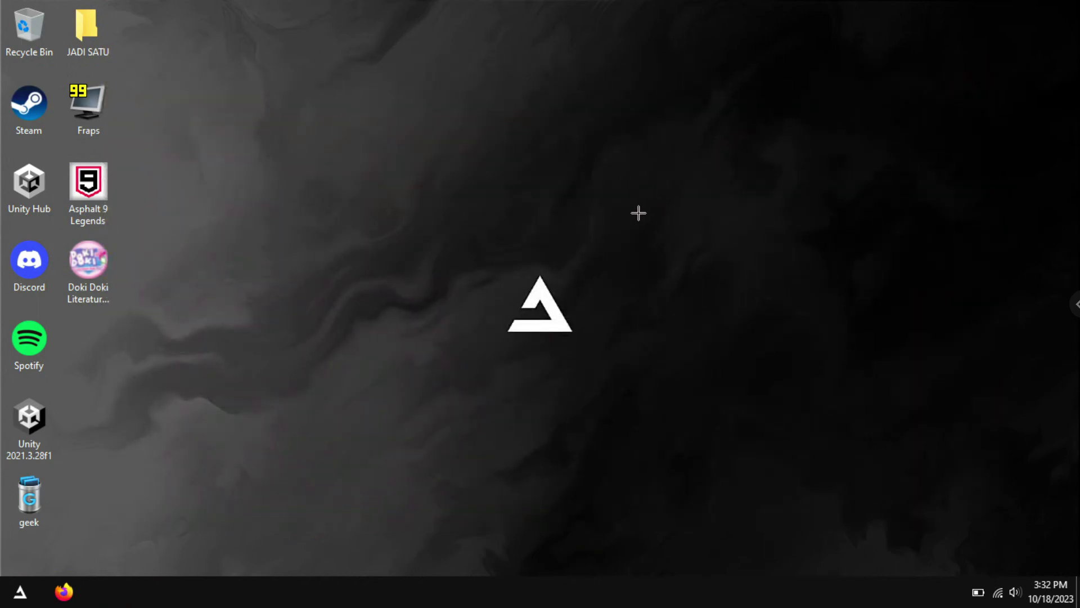
Open the user's local Temp folder by running %temp% from the Run dialog.
{"action": "key", "text": "super"}
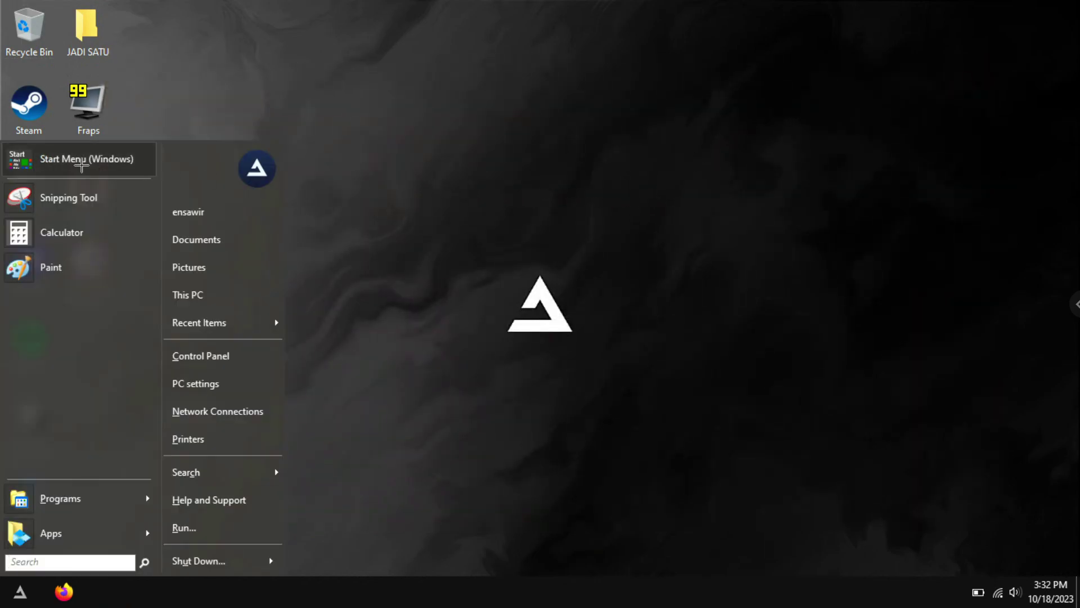
{"action": "key", "text": "Escape"}
{"action": "key", "text": "super"}
{"action": "key", "text": "Escape"}
{"action": "key", "text": "super"}
{"action": "type", "text": "run"}
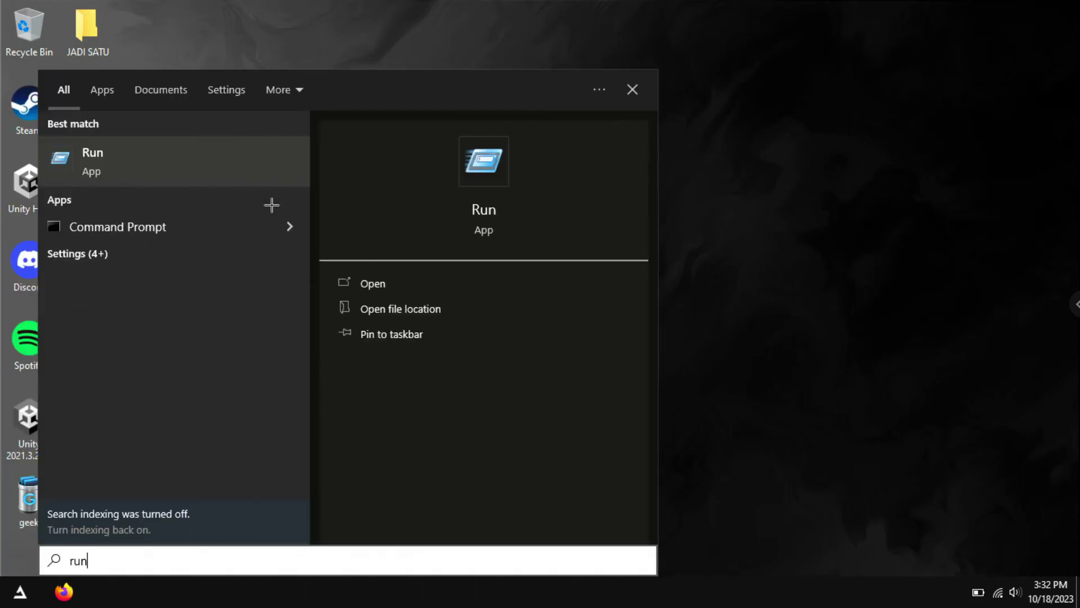
{"action": "left_click", "coordinate": [255, 171]}
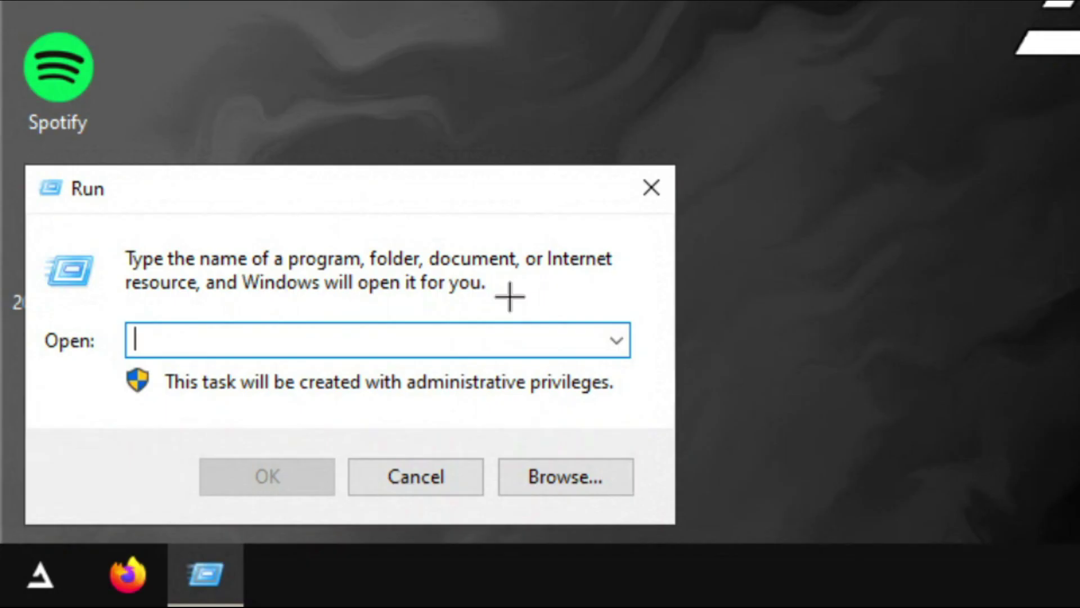
{"action": "type", "text": "%temp%"}
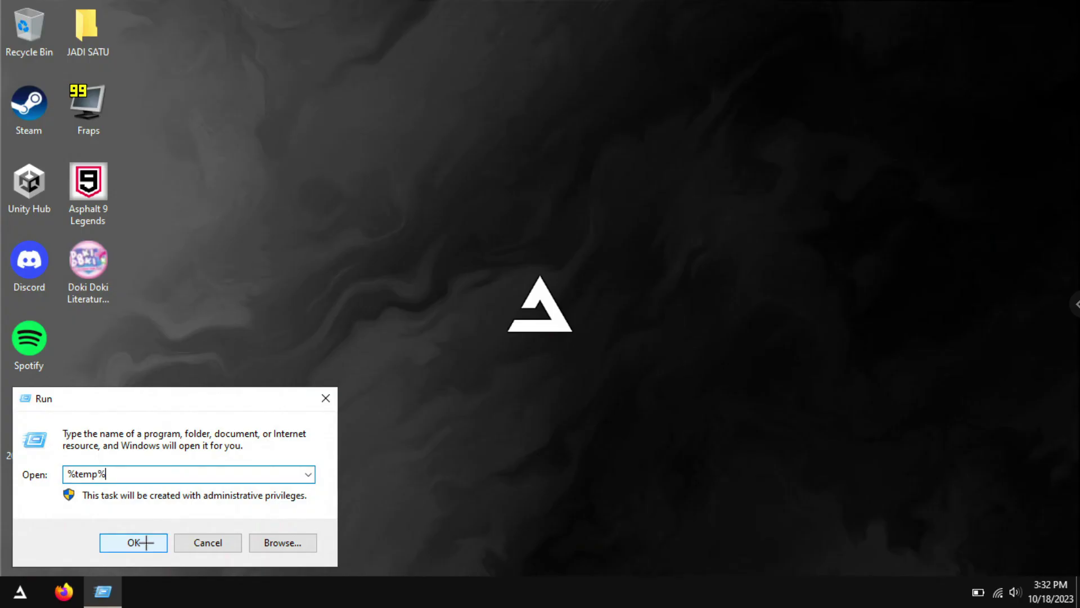
{"action": "left_click", "coordinate": [303, 475]}
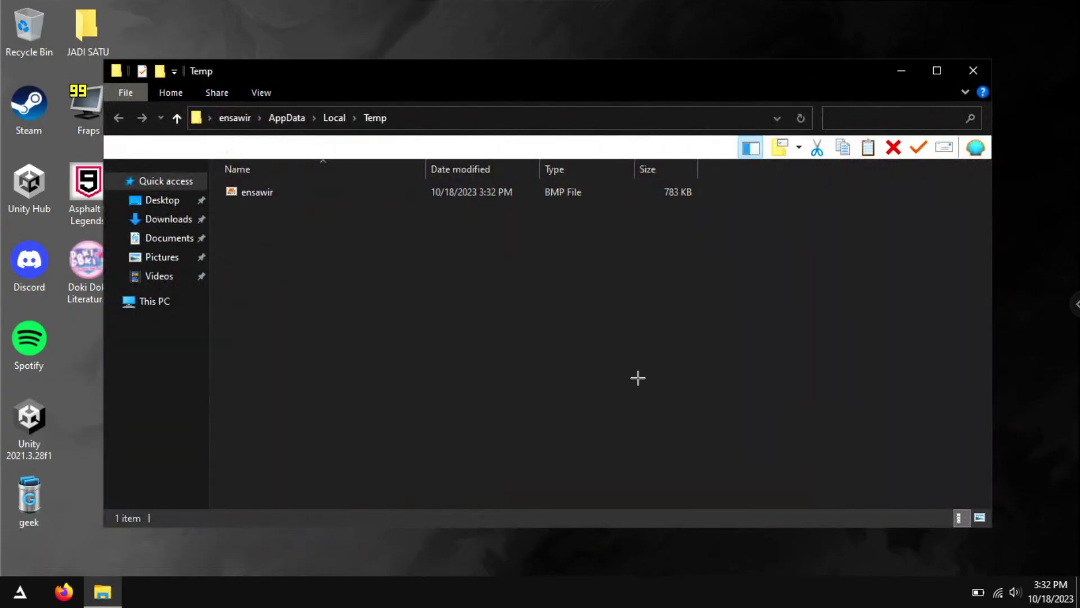
Delete the BMP file from the user's local Temp folder.
{"action": "left_click_drag", "start_coordinate": [699, 348], "coordinate": [559, 400]}
{"action": "left_click_drag", "start_coordinate": [267, 429], "coordinate": [648, 269]}
{"action": "left_click", "coordinate": [265, 194]}
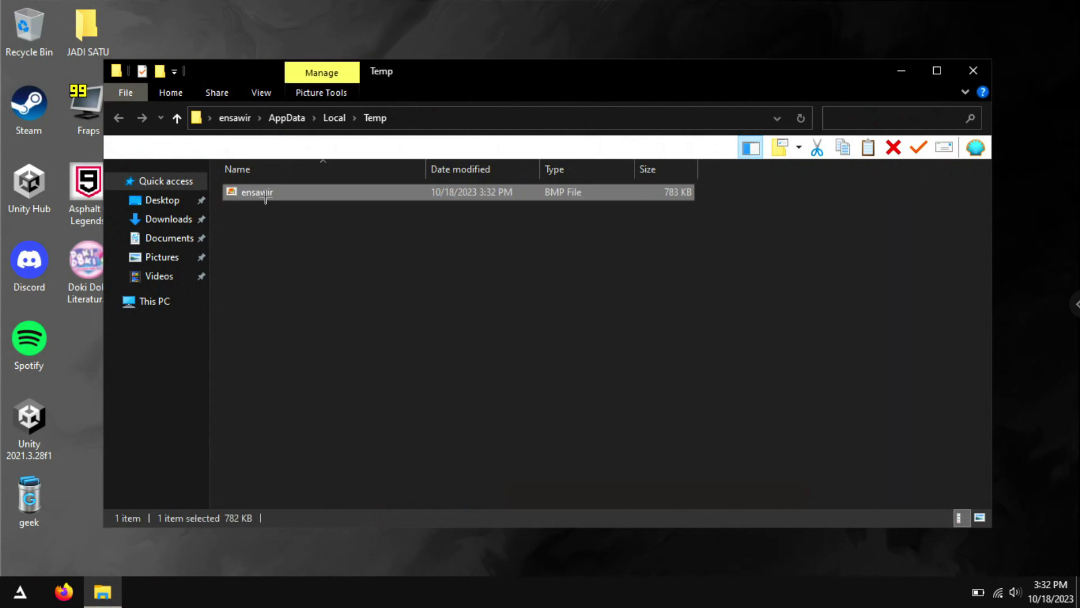
{"action": "right_click", "coordinate": [265, 196]}
{"action": "left_click", "coordinate": [308, 480]}
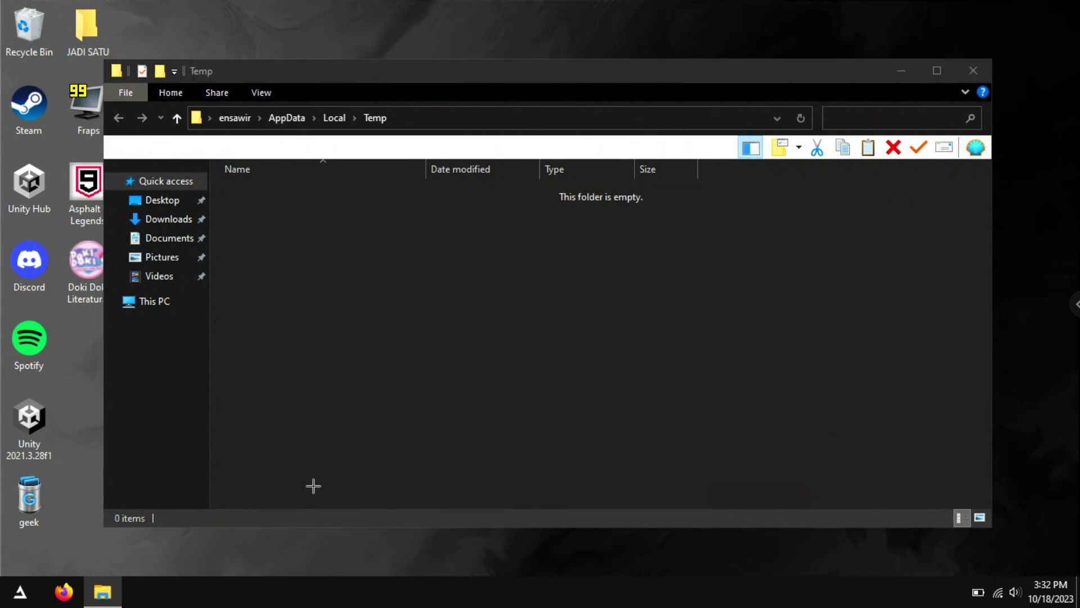
Refresh the local Temp folder and close its window.
{"action": "right_click", "coordinate": [663, 283]}
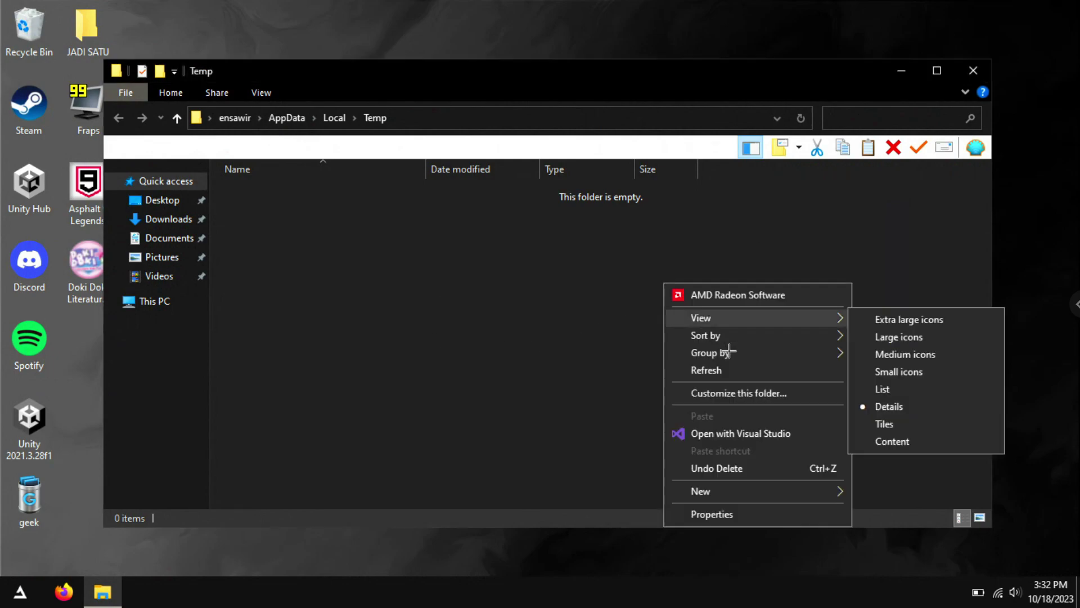
{"action": "left_click", "coordinate": [747, 366]}
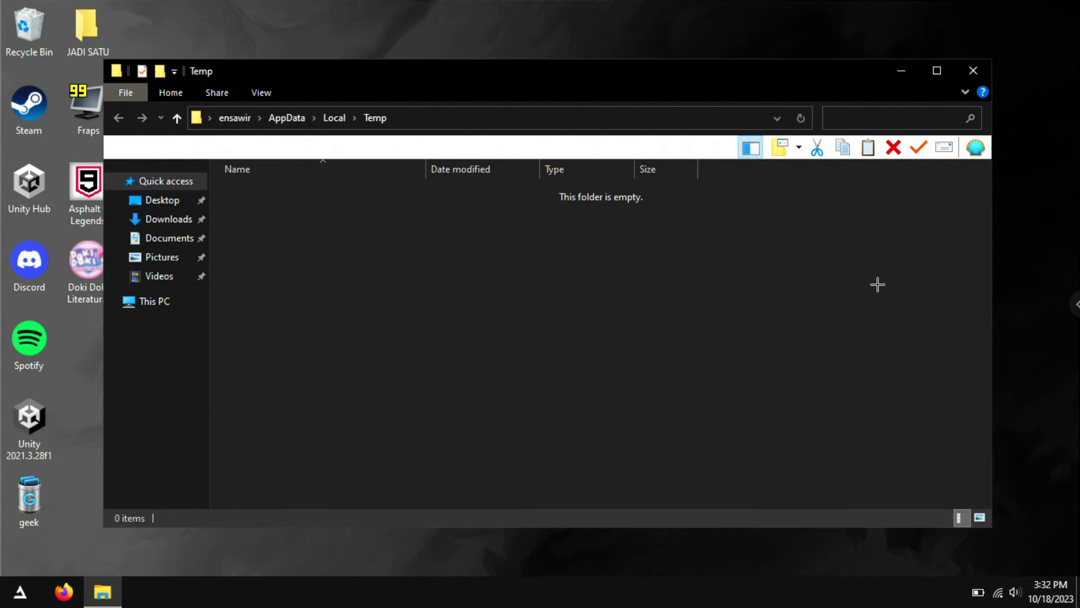
{"action": "left_click", "coordinate": [973, 75]}
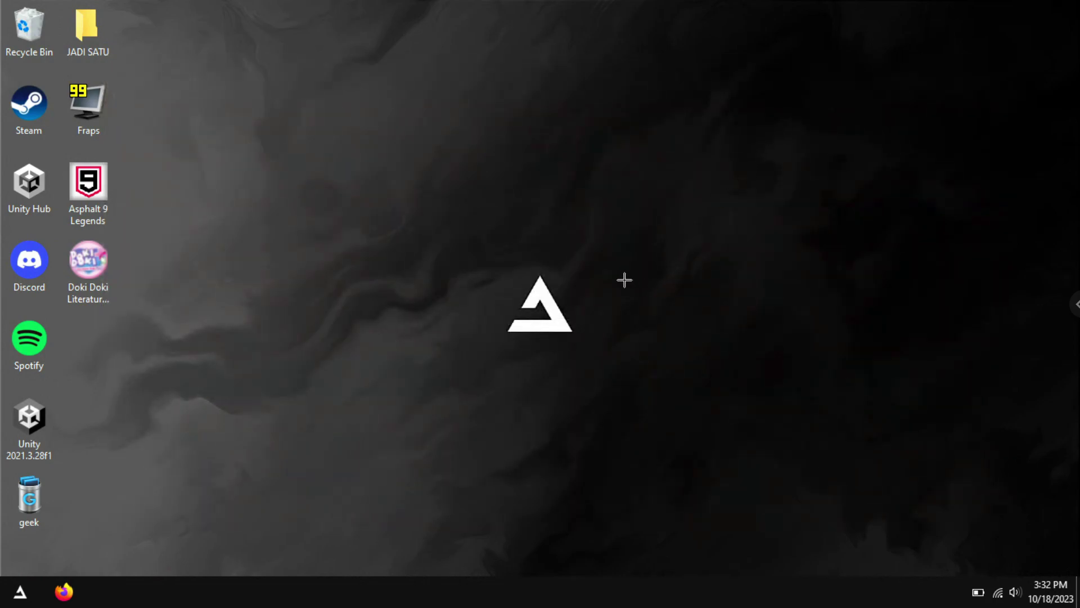
Open the Windows Prefetch folder by running prefetch from the Run dialog.
{"action": "key", "text": "super"}
{"action": "key", "text": "super"}
{"action": "key", "text": "shift+super"}
{"action": "key", "text": "Escape"}
{"action": "key", "text": "super+s"}
{"action": "type", "text": "run"}
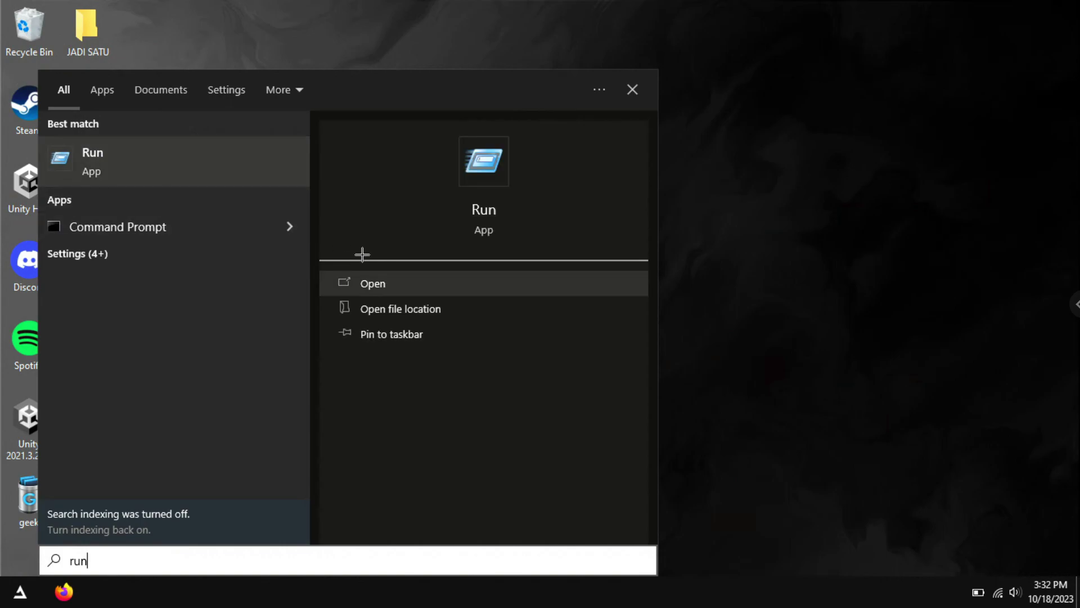
{"action": "left_click", "coordinate": [251, 168]}
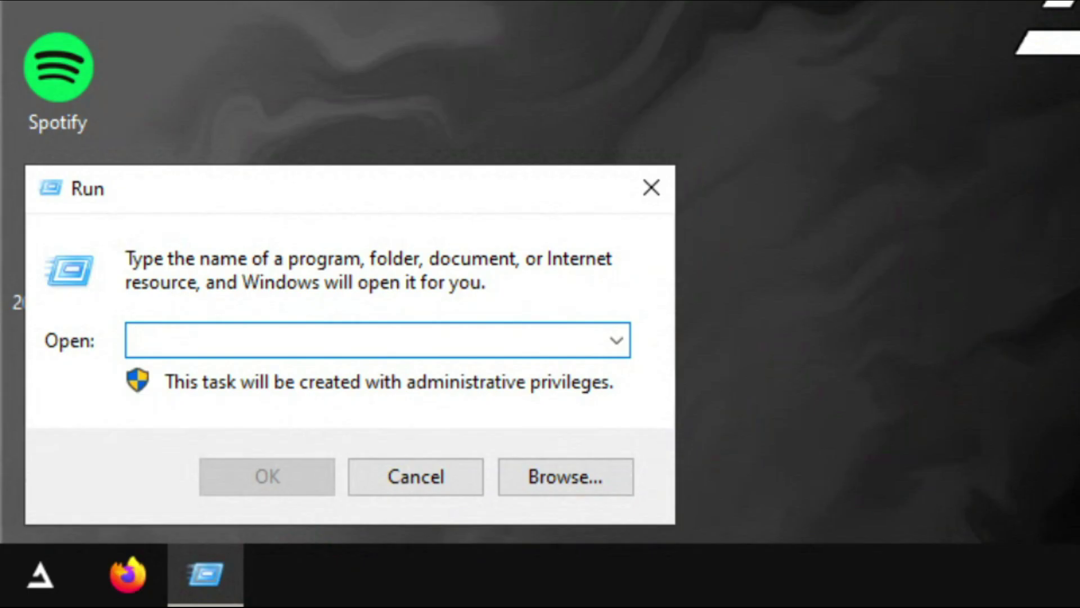
{"action": "type", "text": "pre"}
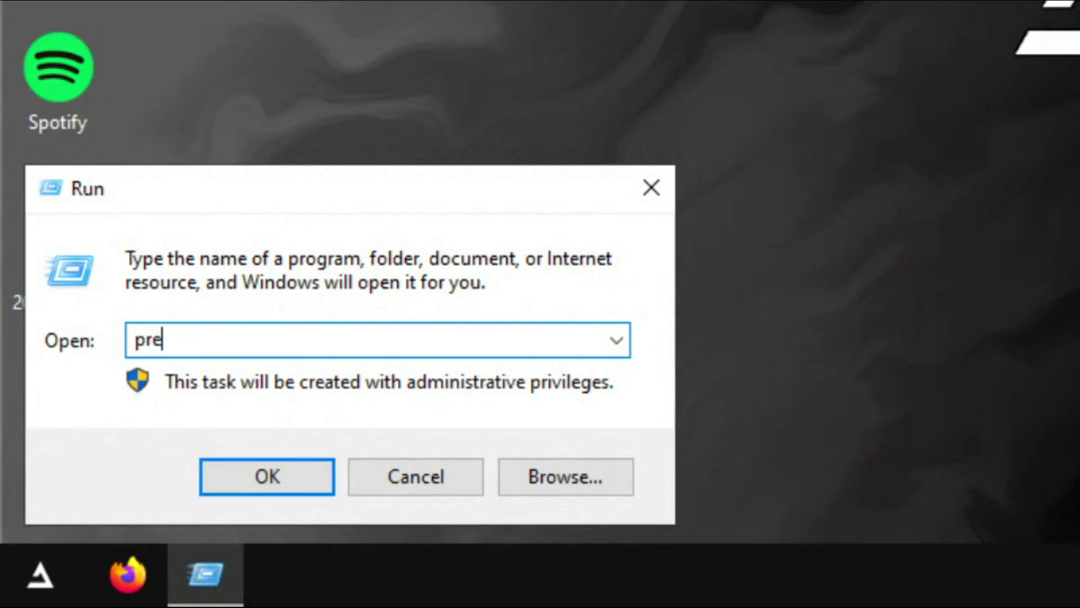
{"action": "type", "text": "fetch"}
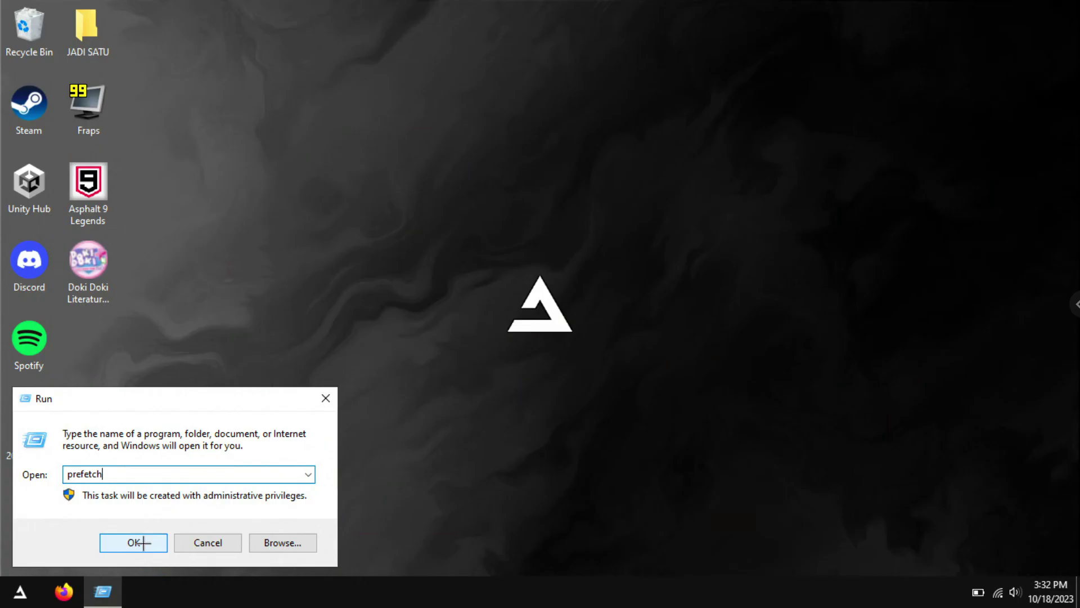
{"action": "left_click", "coordinate": [142, 542]}
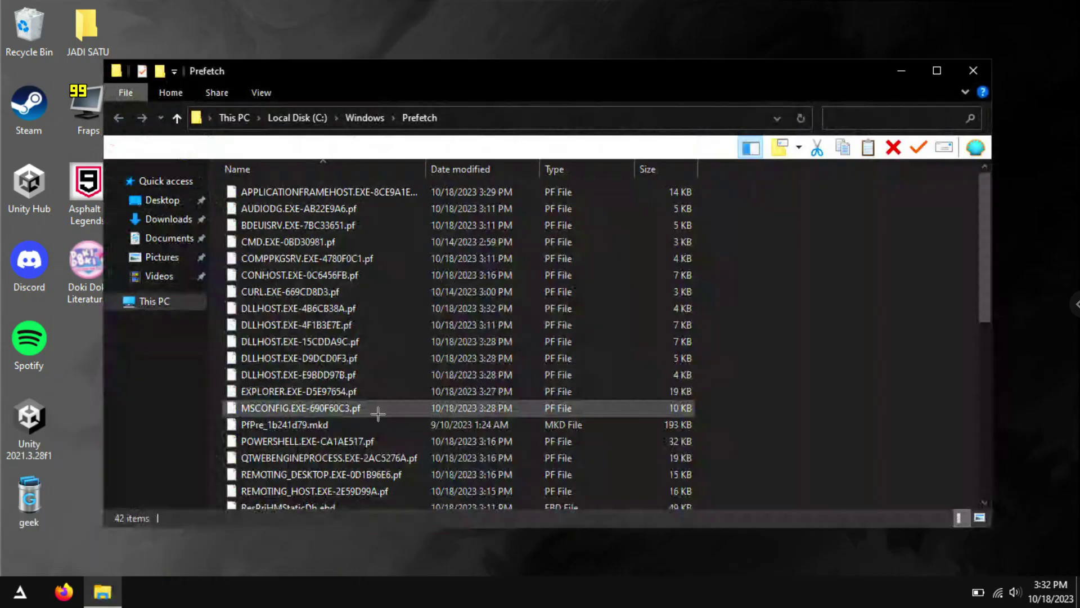
Delete all files in the Prefetch folder, skipping the files in use for all current items.
{"action": "left_click_drag", "start_coordinate": [775, 218], "coordinate": [794, 352]}
{"action": "scroll", "coordinate": [792, 352], "scroll_direction": "down", "scroll_amount": 1}
{"action": "scroll", "coordinate": [793, 352], "scroll_direction": "down", "scroll_amount": 1}
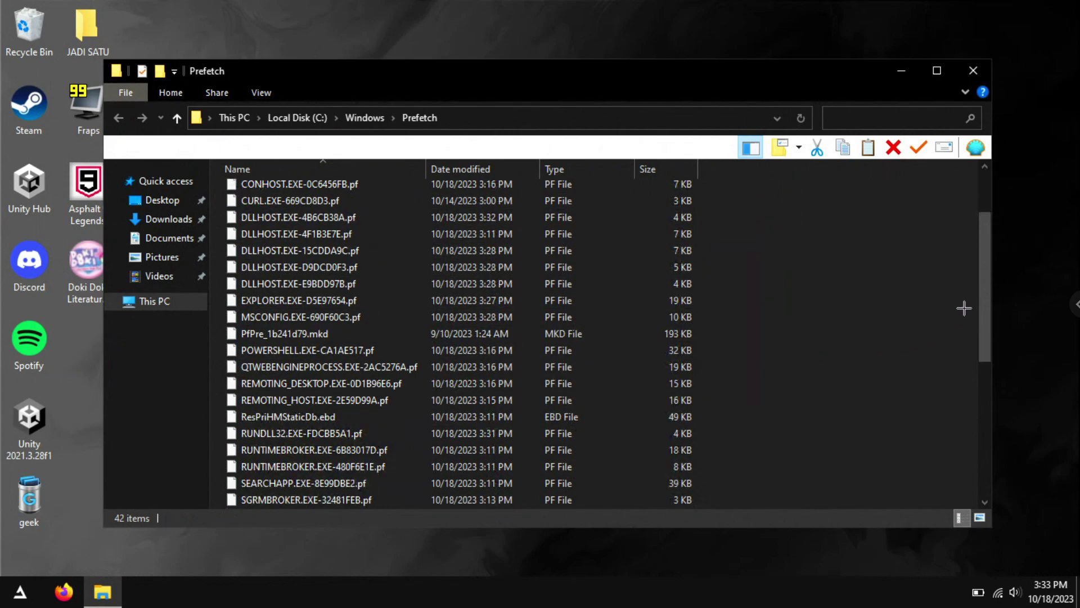
{"action": "scroll", "coordinate": [984, 394], "scroll_direction": "down", "scroll_amount": 2}
{"action": "scroll", "coordinate": [985, 445], "scroll_direction": "down", "scroll_amount": 4}
{"action": "scroll", "coordinate": [985, 405], "scroll_direction": "up", "scroll_amount": 7}
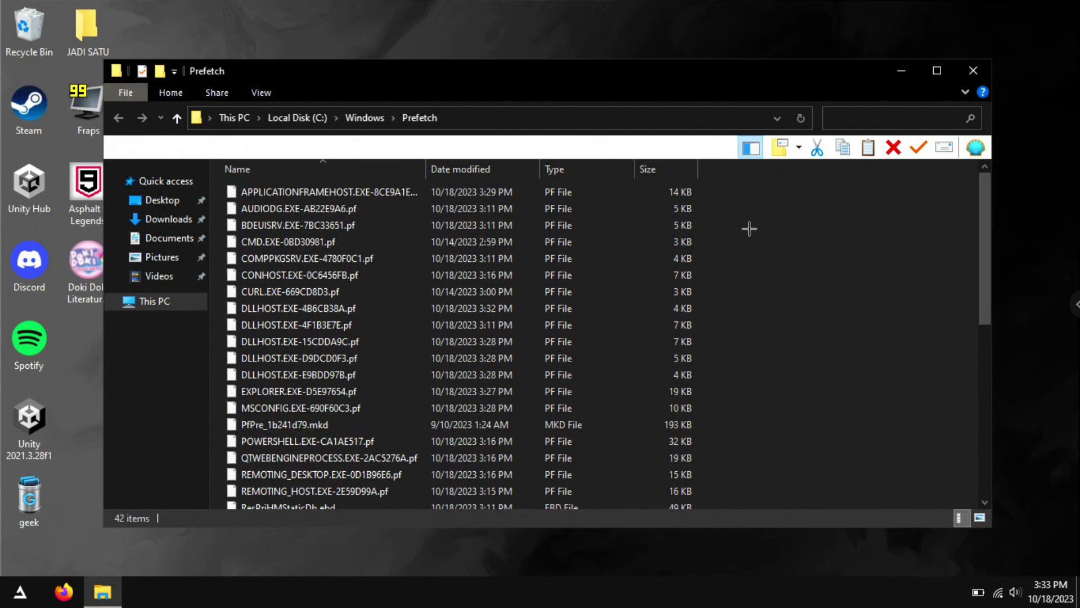
{"action": "key", "text": "ctrl+a"}
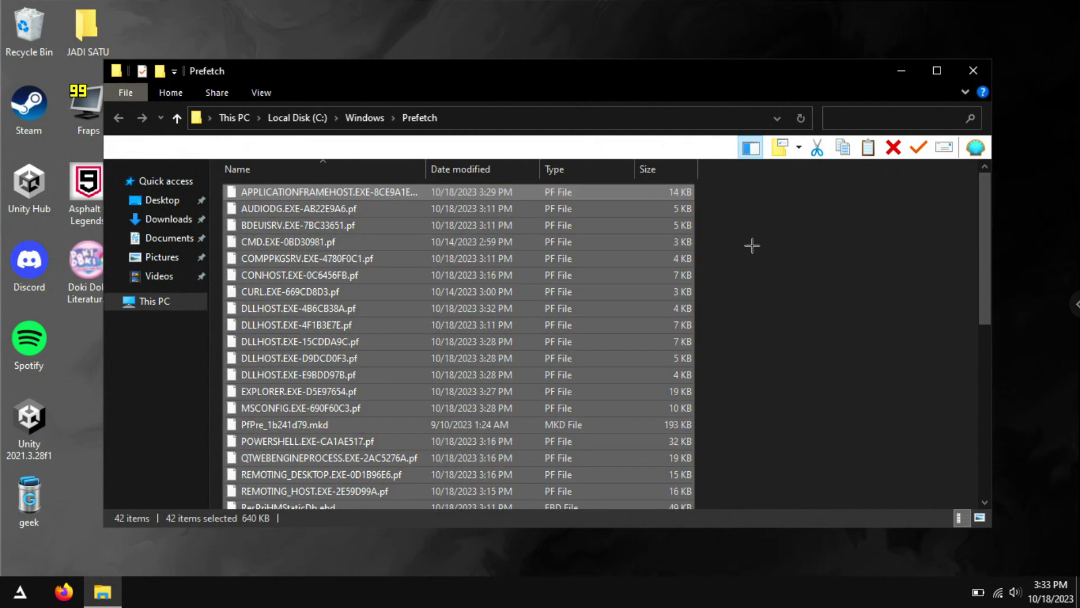
{"action": "right_click", "coordinate": [418, 257]}
{"action": "left_click", "coordinate": [481, 426]}
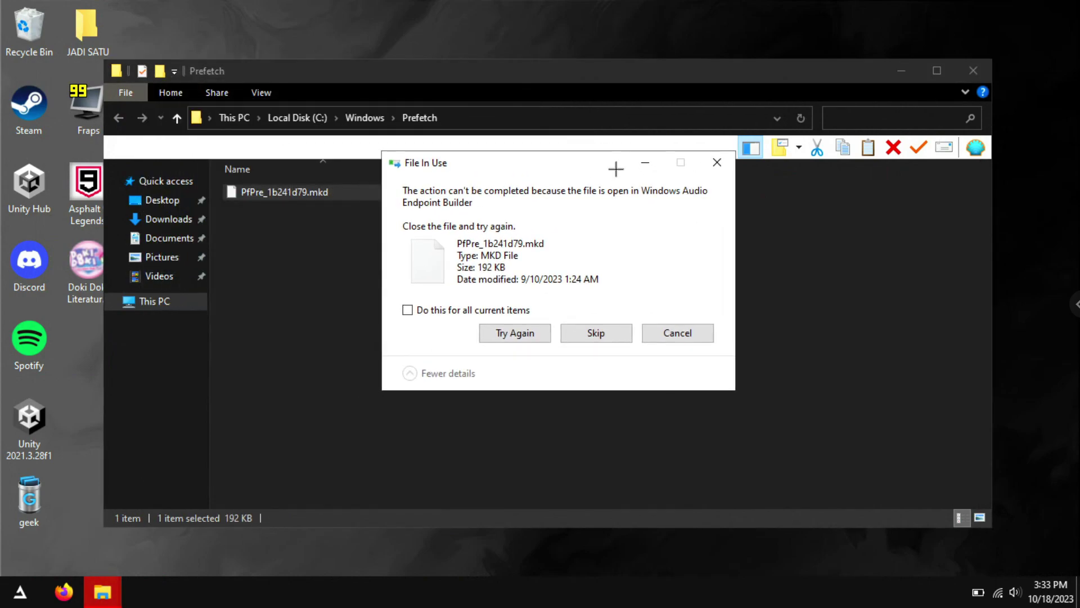
{"action": "left_click", "coordinate": [459, 315]}
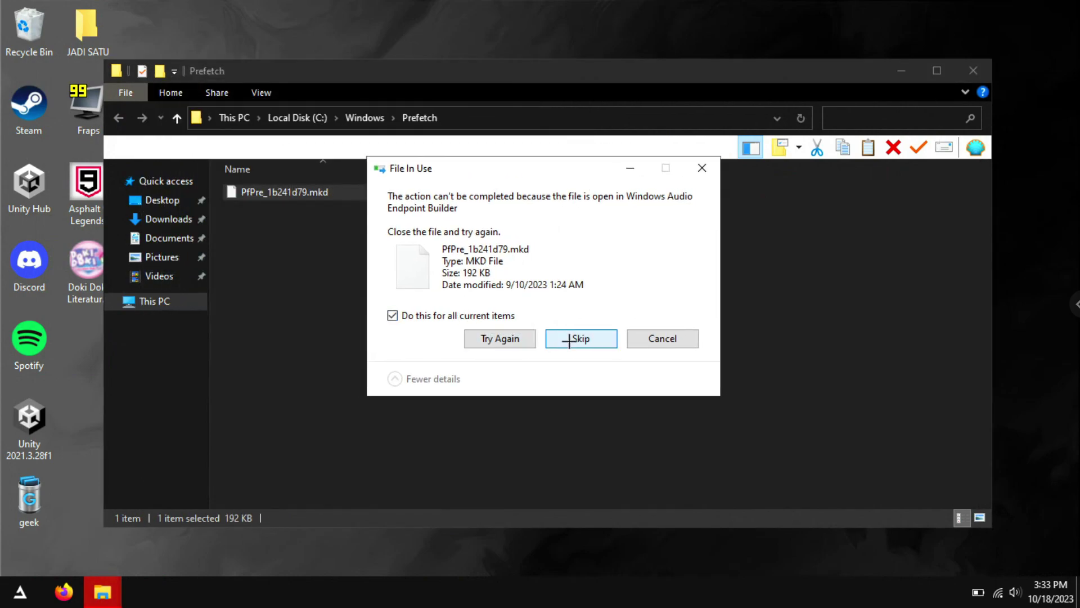
{"action": "left_click", "coordinate": [575, 339]}
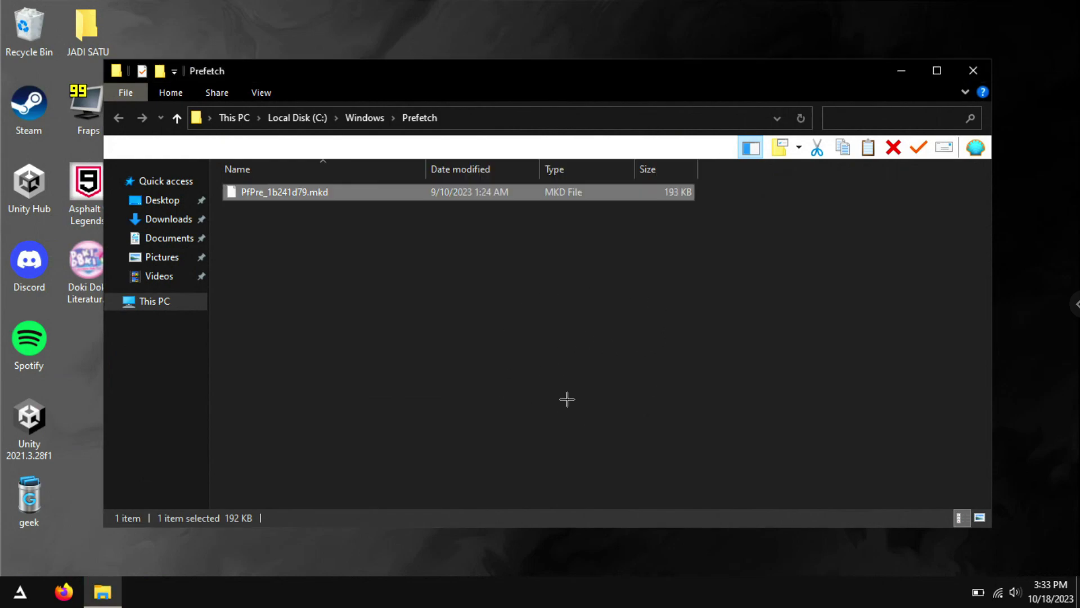
Open the Windows folder on Local Disk (C:) from This PC.
{"action": "left_click", "coordinate": [179, 305]}
{"action": "left_click", "coordinate": [314, 212]}
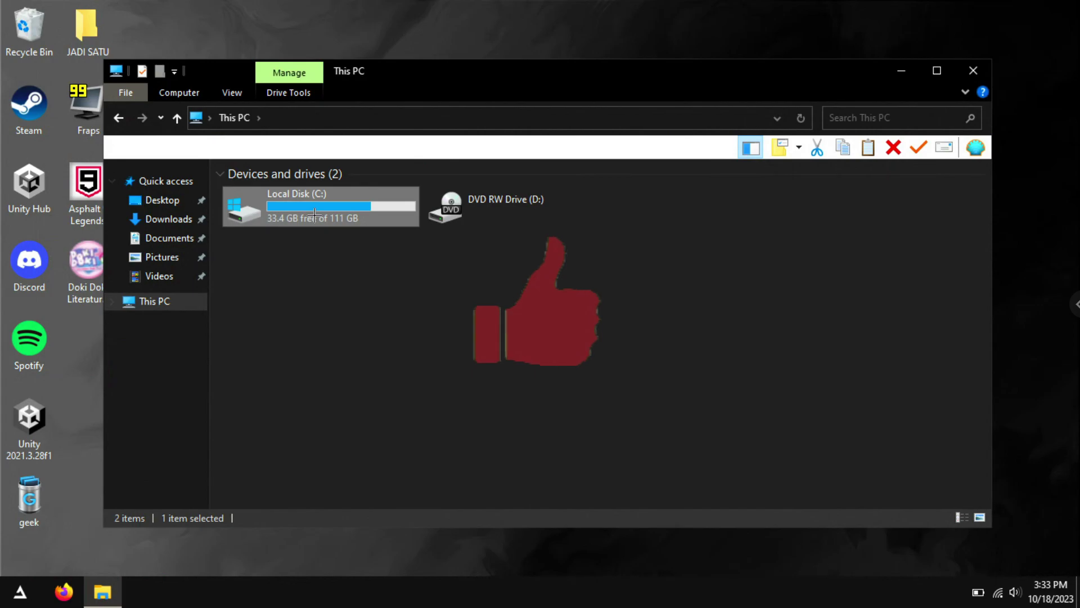
{"action": "double_click", "coordinate": [315, 212]}
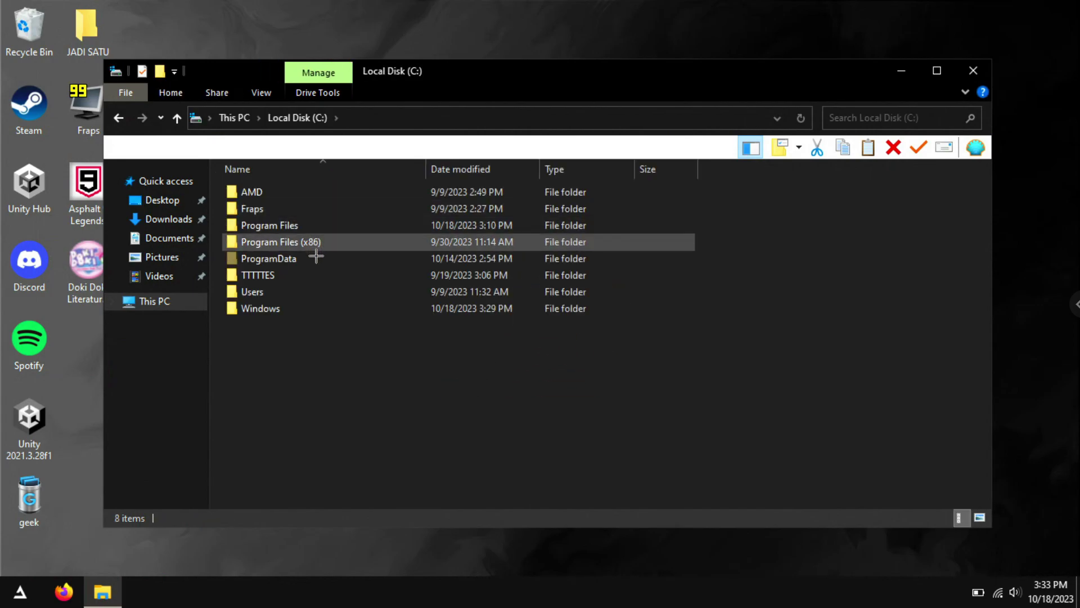
{"action": "double_click", "coordinate": [309, 308]}
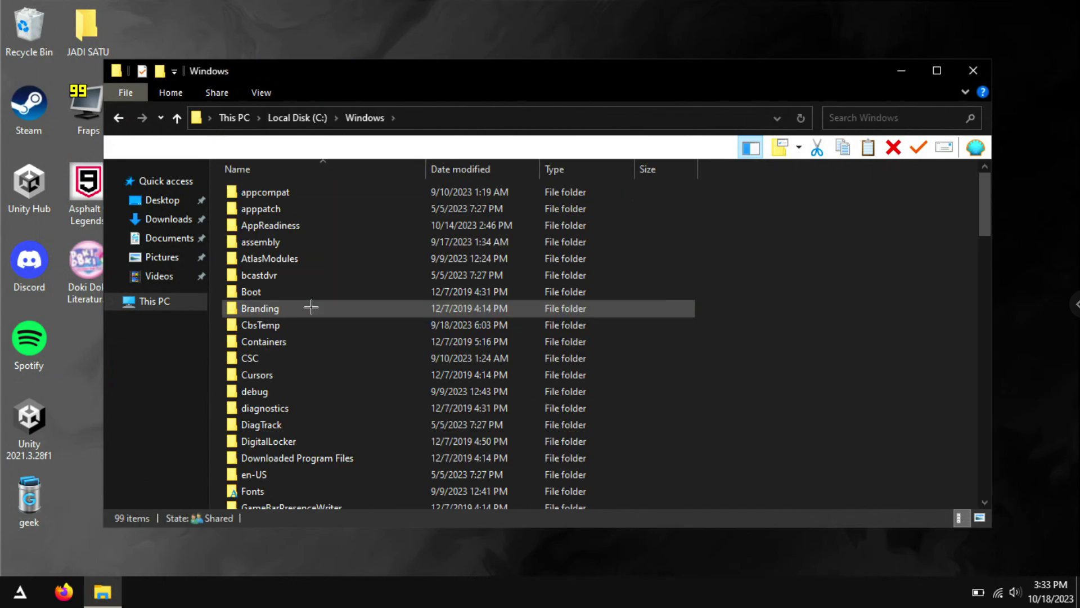
Open the Download folder inside SoftwareDistribution from the Windows folder.
{"action": "left_click", "coordinate": [311, 307]}
{"action": "key", "text": "s"}
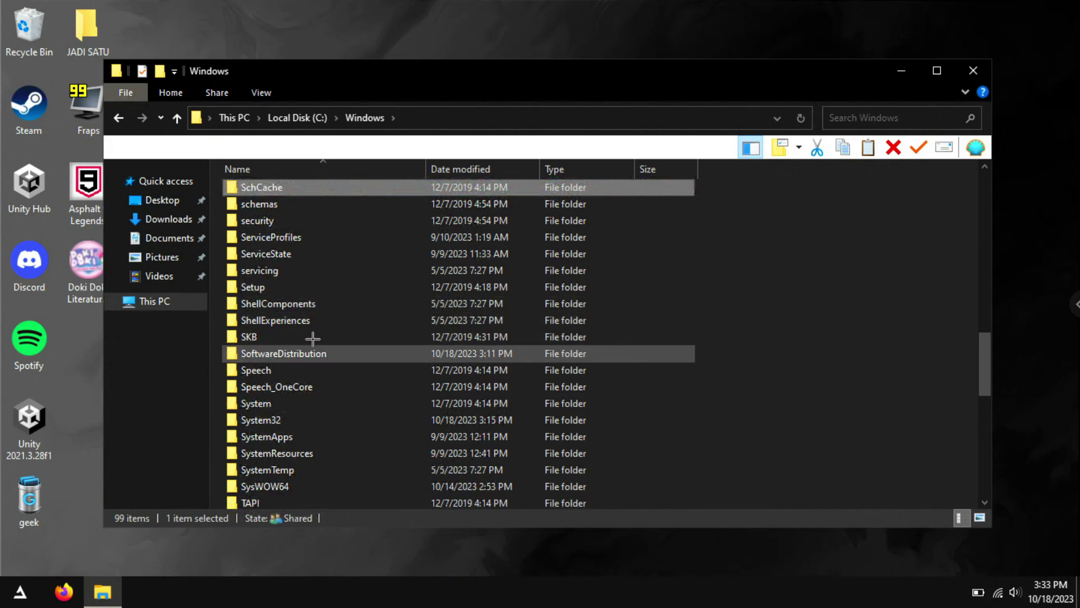
{"action": "scroll", "coordinate": [350, 349], "scroll_direction": "down", "scroll_amount": 1}
{"action": "left_click", "coordinate": [356, 318]}
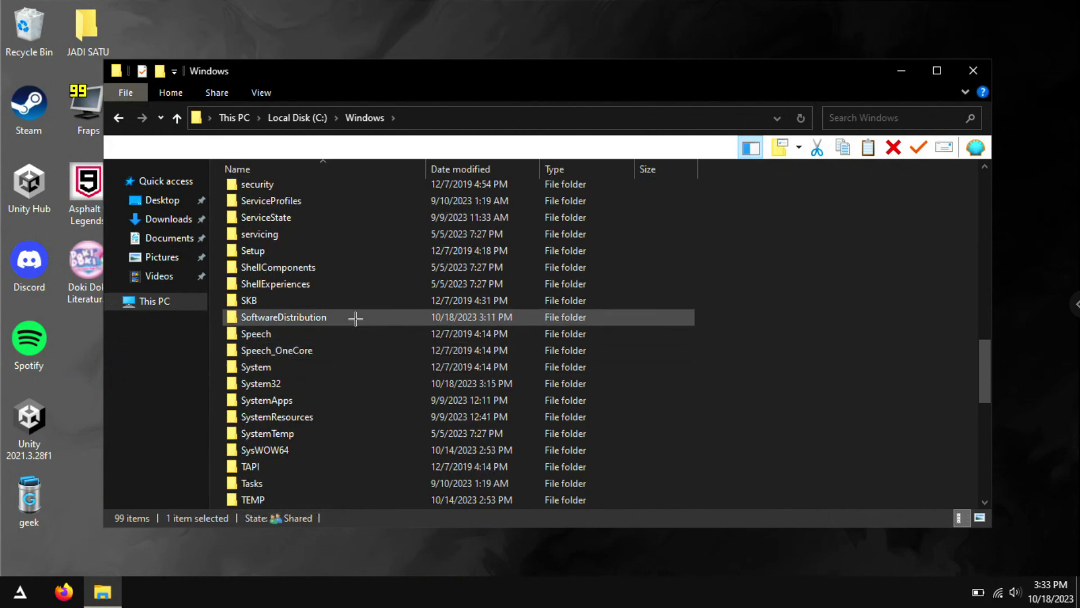
{"action": "double_click", "coordinate": [356, 318]}
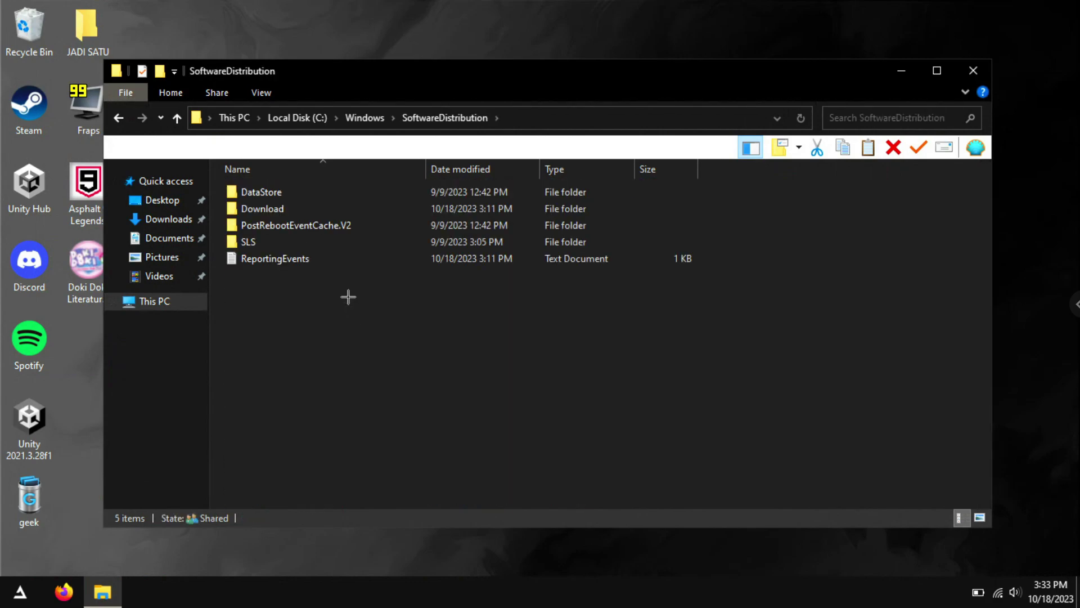
{"action": "double_click", "coordinate": [333, 208]}
Delete the SharedFileCache folder from the Download folder and close the window.
{"action": "left_click_drag", "start_coordinate": [306, 344], "coordinate": [761, 184]}
{"action": "left_click_drag", "start_coordinate": [231, 340], "coordinate": [571, 202]}
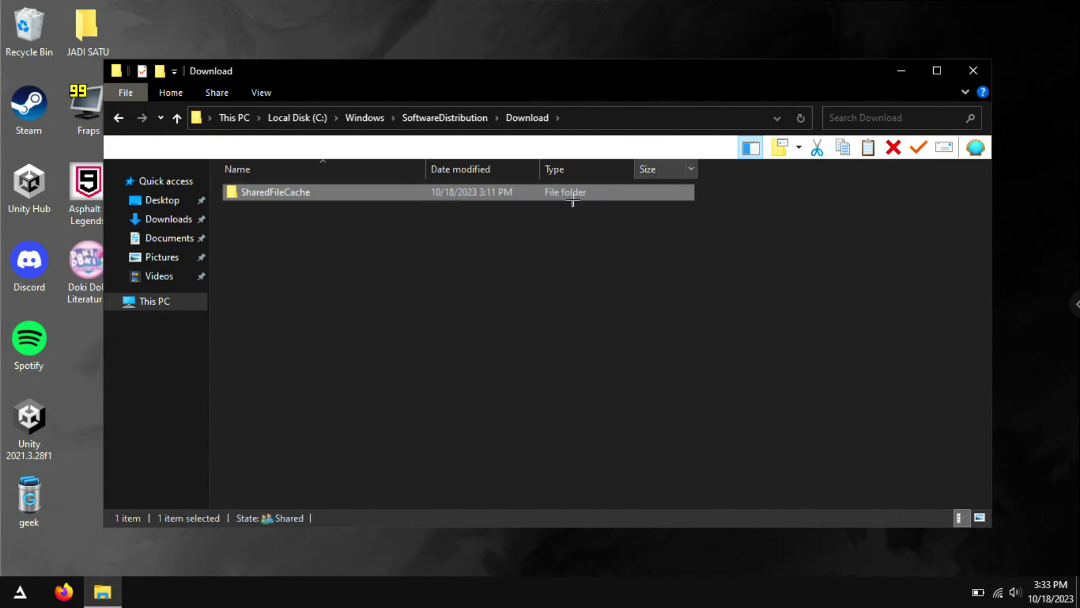
{"action": "right_click", "coordinate": [338, 193]}
{"action": "left_click", "coordinate": [374, 446]}
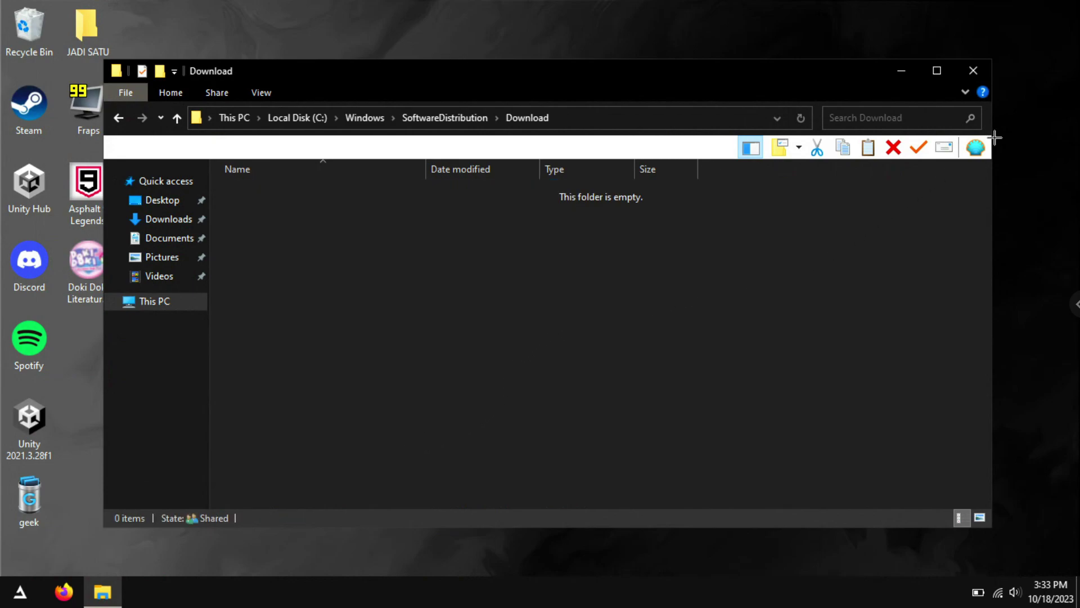
{"action": "left_click", "coordinate": [974, 71]}
Move the Recycle Bin icon to the upper middle of the desktop and empty it permanently.
{"action": "left_click_drag", "start_coordinate": [27, 28], "coordinate": [559, 180]}
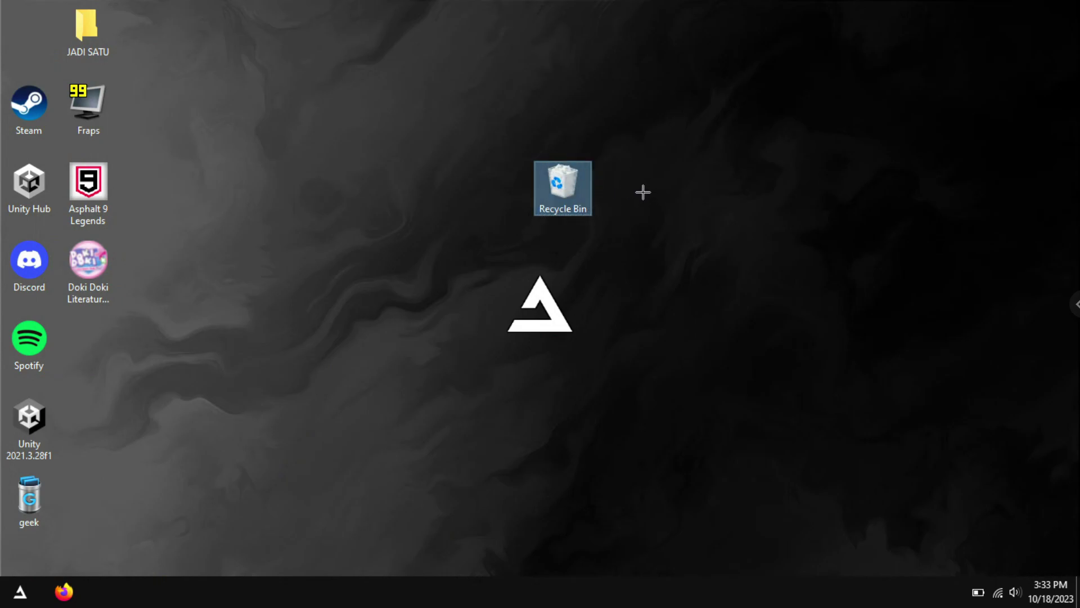
{"action": "right_click", "coordinate": [565, 180]}
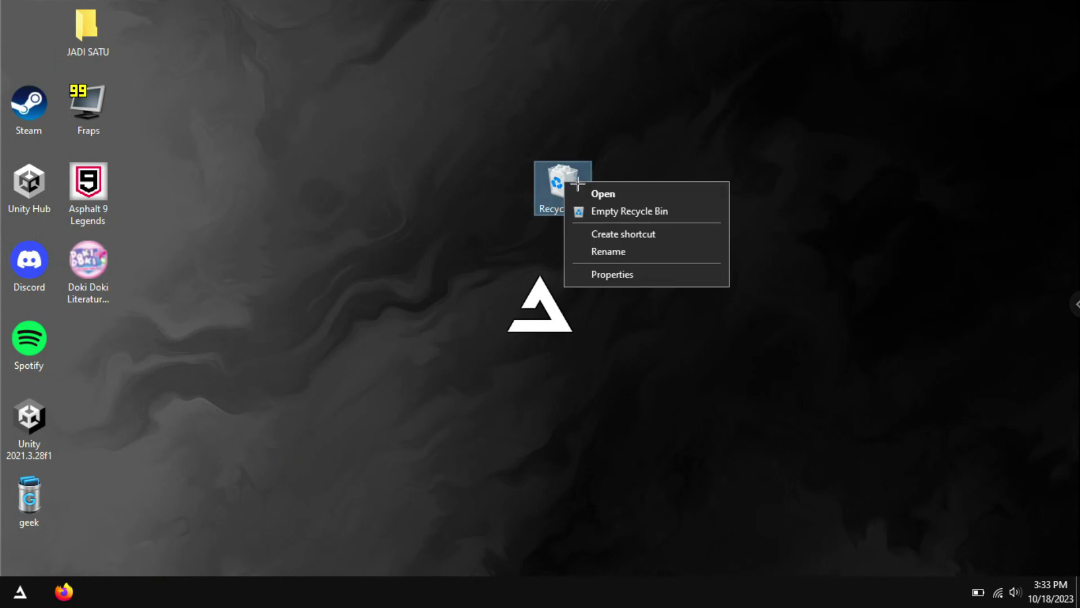
{"action": "left_click", "coordinate": [638, 211]}
{"action": "left_click", "coordinate": [603, 309]}
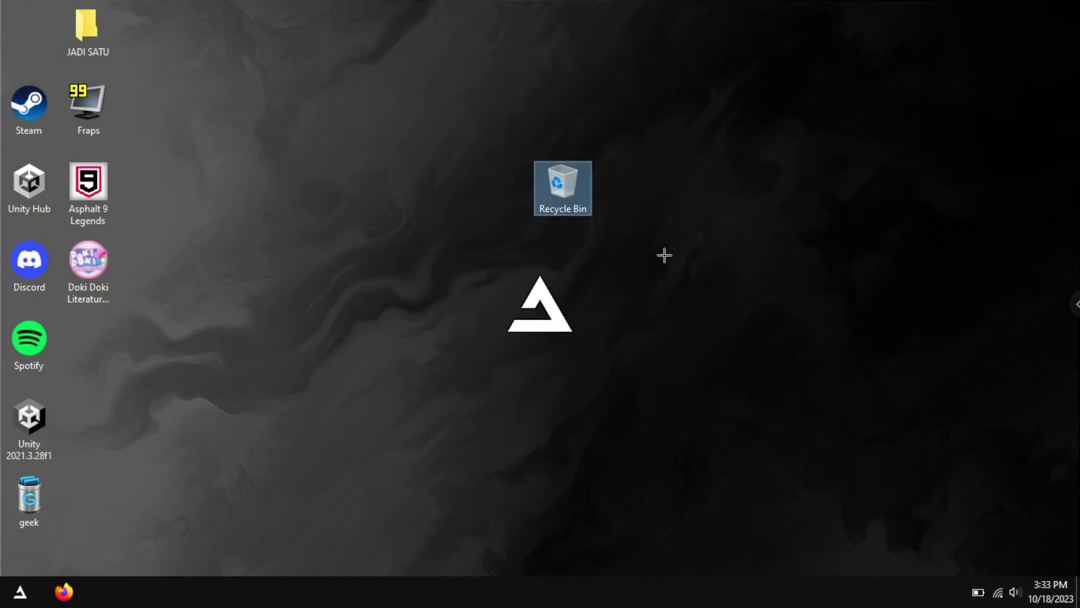
Refresh the desktop and return the Recycle Bin icon to its original place above Steam.
{"action": "right_click", "coordinate": [633, 227]}
{"action": "left_click", "coordinate": [670, 302]}
{"action": "left_click_drag", "start_coordinate": [569, 186], "coordinate": [33, 35]}
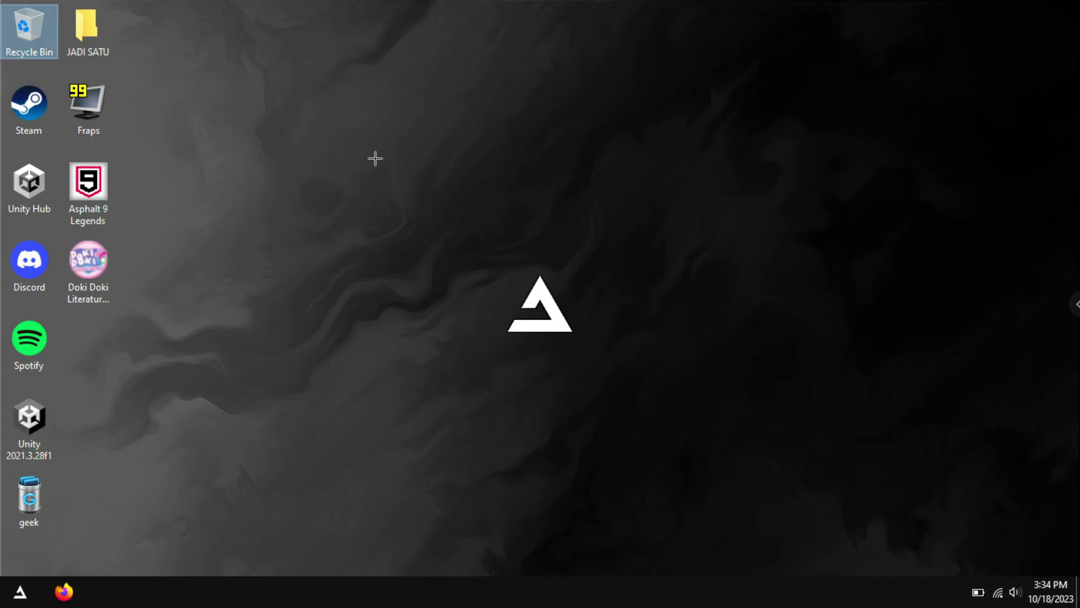
Run Command Prompt as administrator by searching for cmd, and change to the root directory with cd/.
{"action": "key", "text": "super"}
{"action": "left_click", "coordinate": [141, 160]}
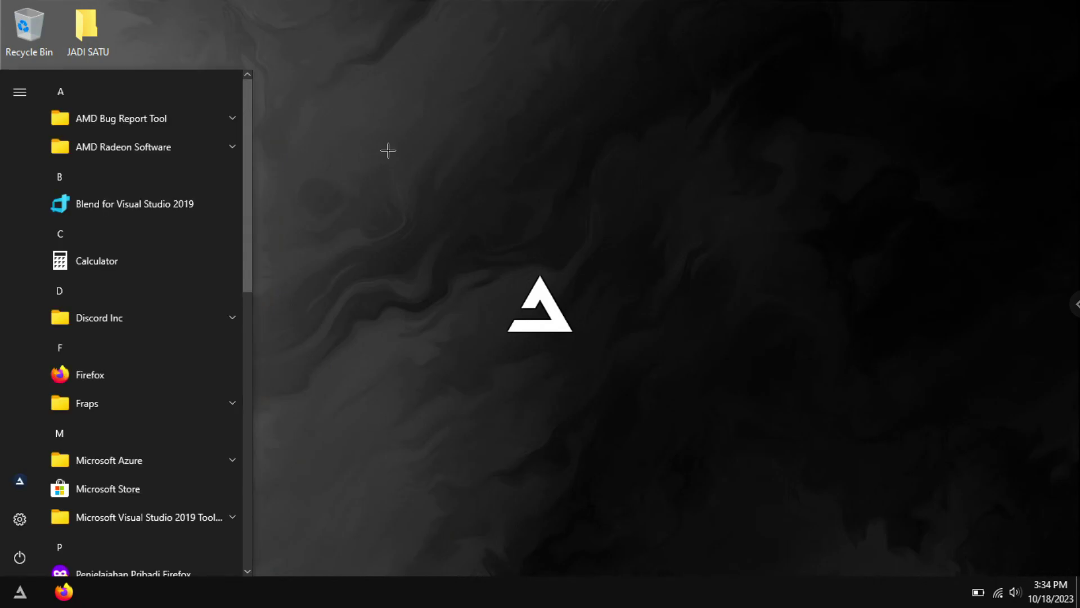
{"action": "type", "text": "cmd"}
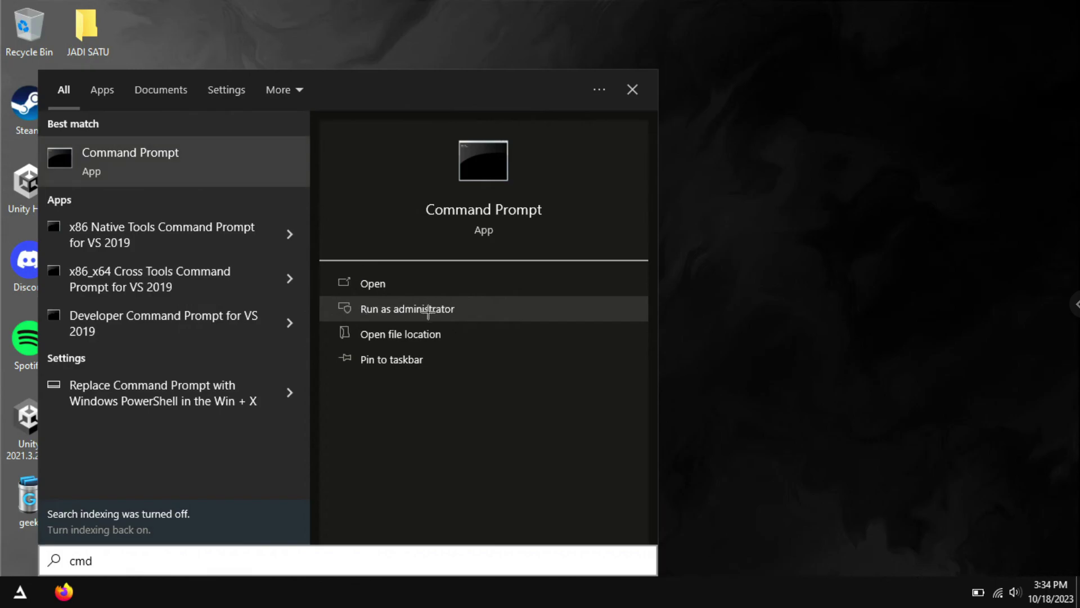
{"action": "left_click", "coordinate": [406, 308]}
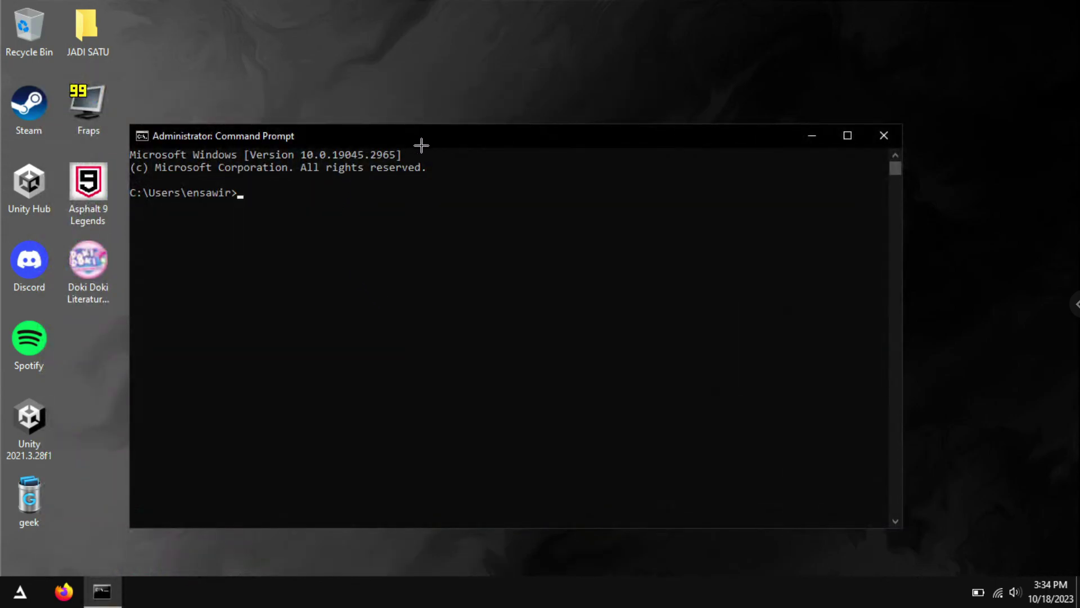
{"action": "left_click_drag", "start_coordinate": [453, 142], "coordinate": [485, 115]}
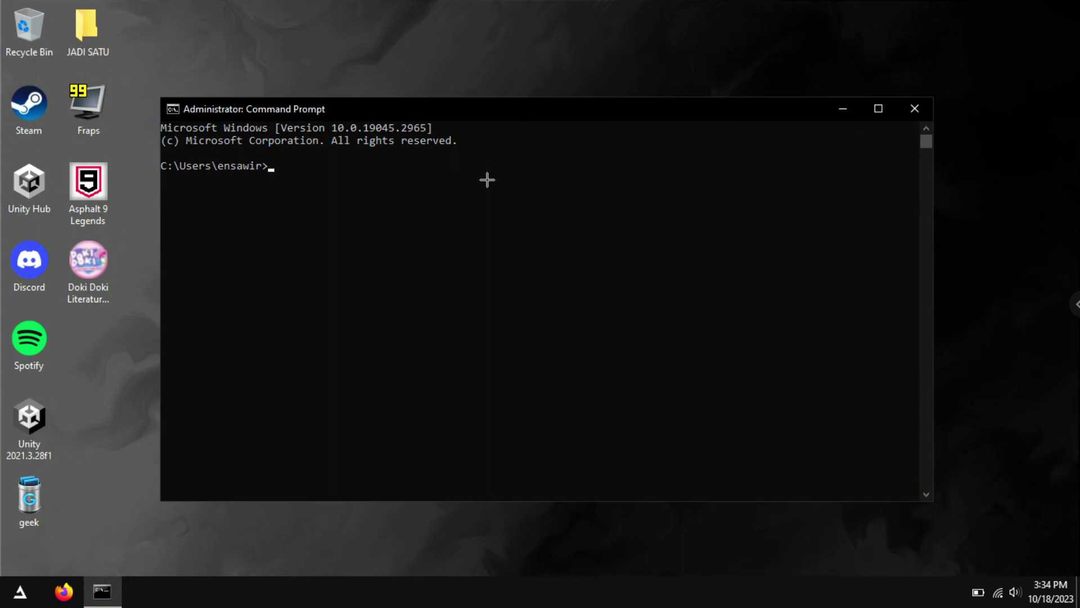
{"action": "type", "text": "cd/"}
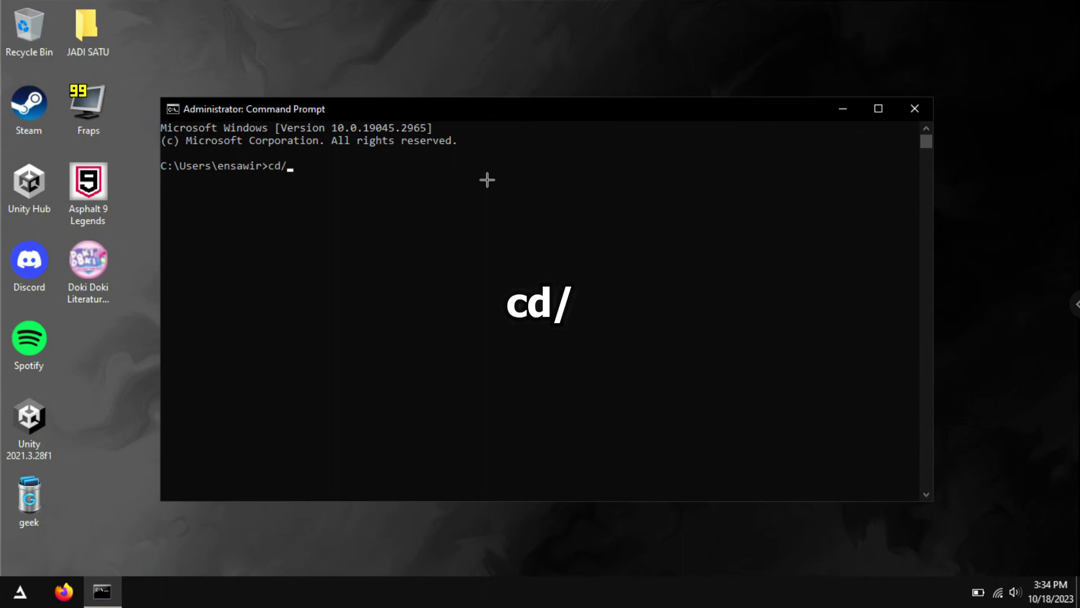
{"action": "key", "text": "Return"}
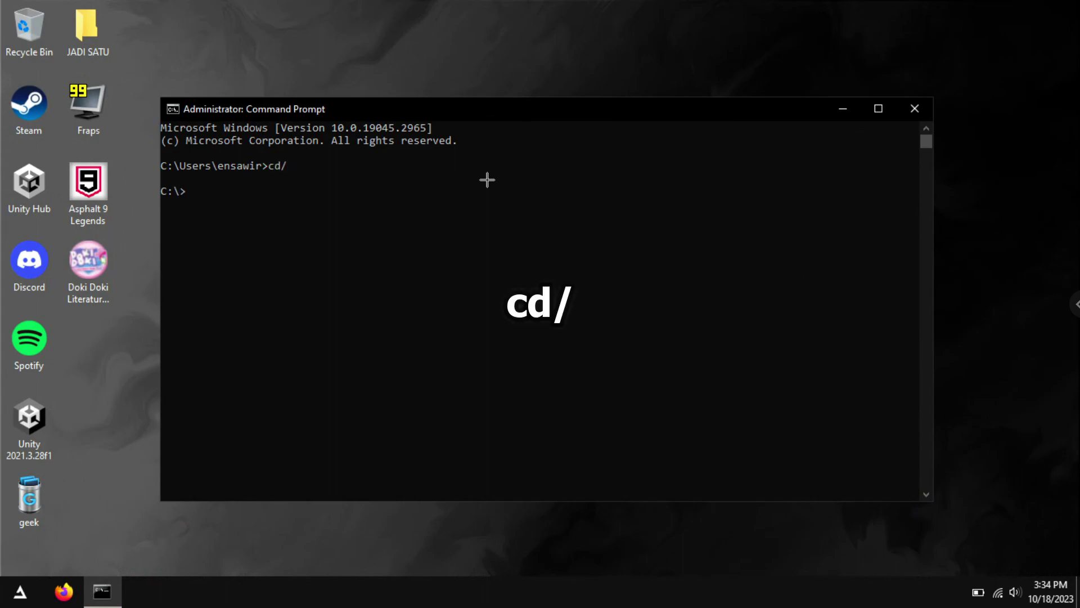
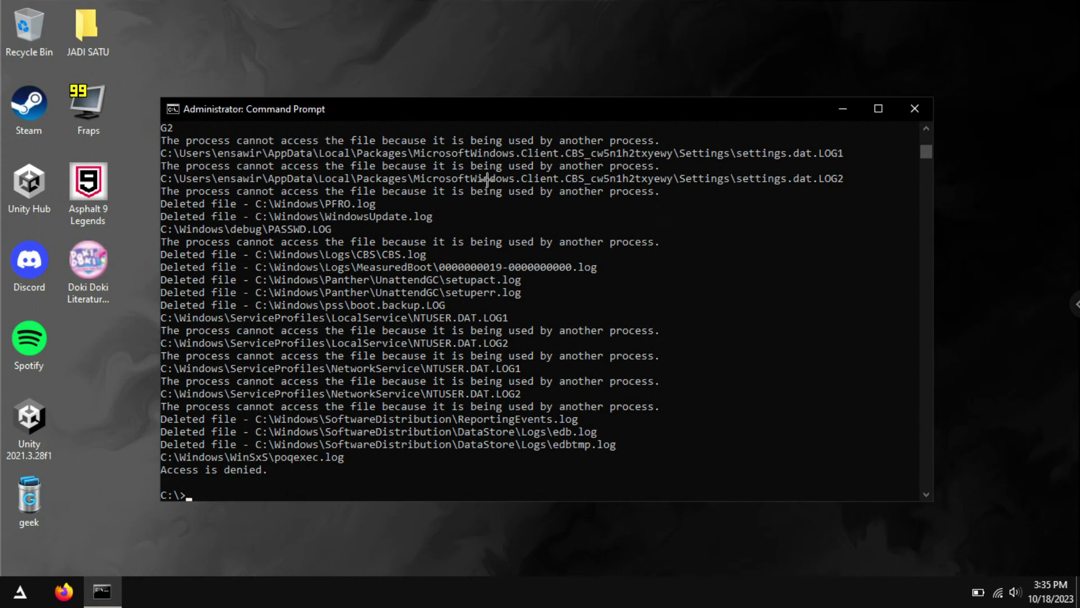
Close the Command Prompt window and refresh the desktop.
{"action": "left_click", "coordinate": [911, 108]}
{"action": "right_click", "coordinate": [661, 195]}
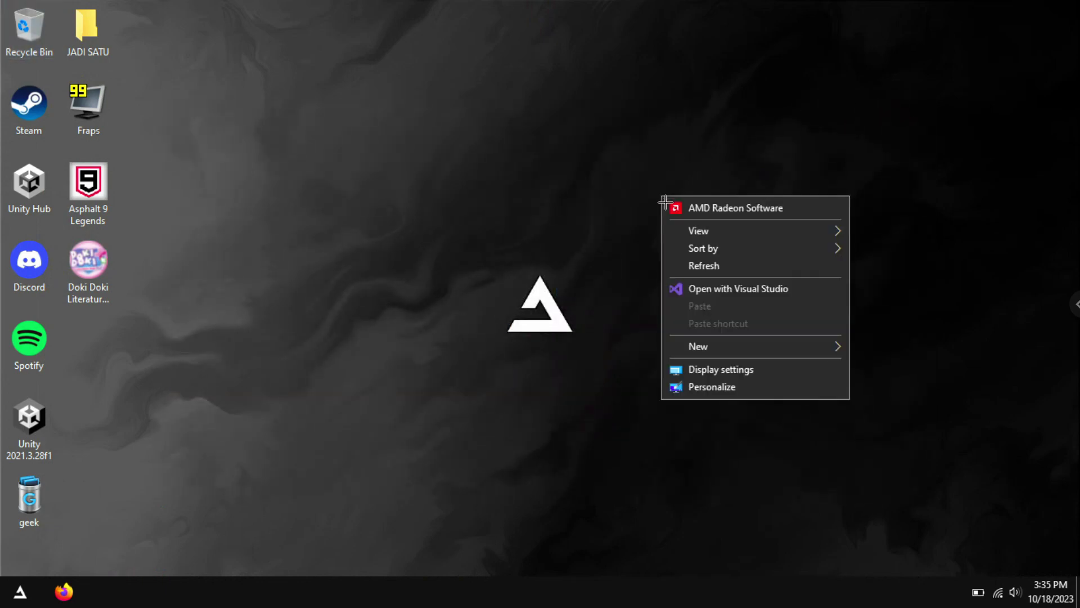
{"action": "left_click", "coordinate": [702, 268]}
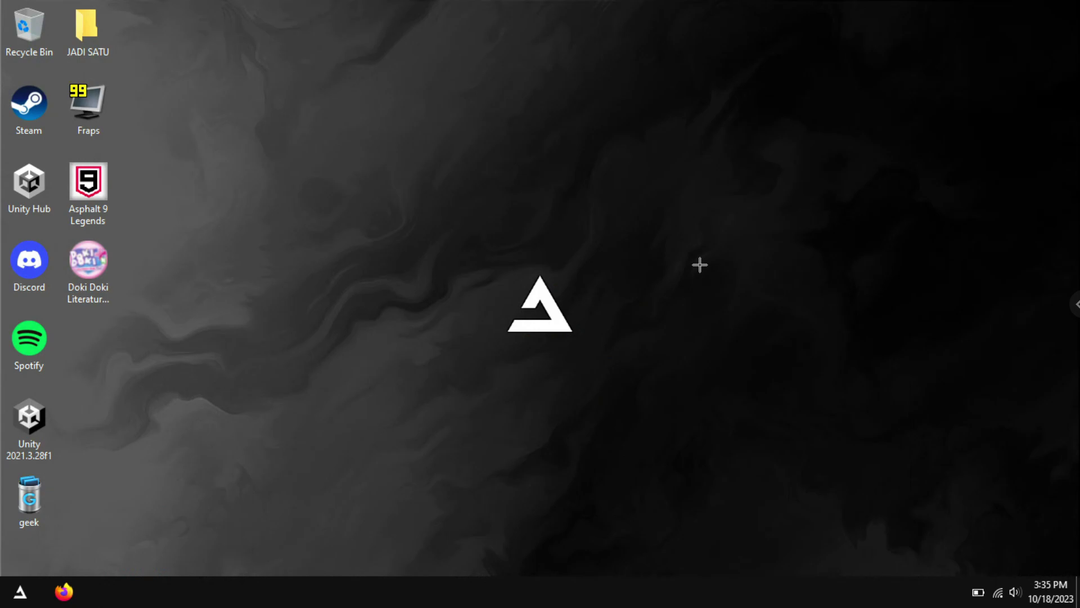
Search for services, open the Services app and reposition its window on the desktop.
{"action": "key", "text": "super"}
{"action": "key", "text": "super"}
{"action": "key", "text": "super"}
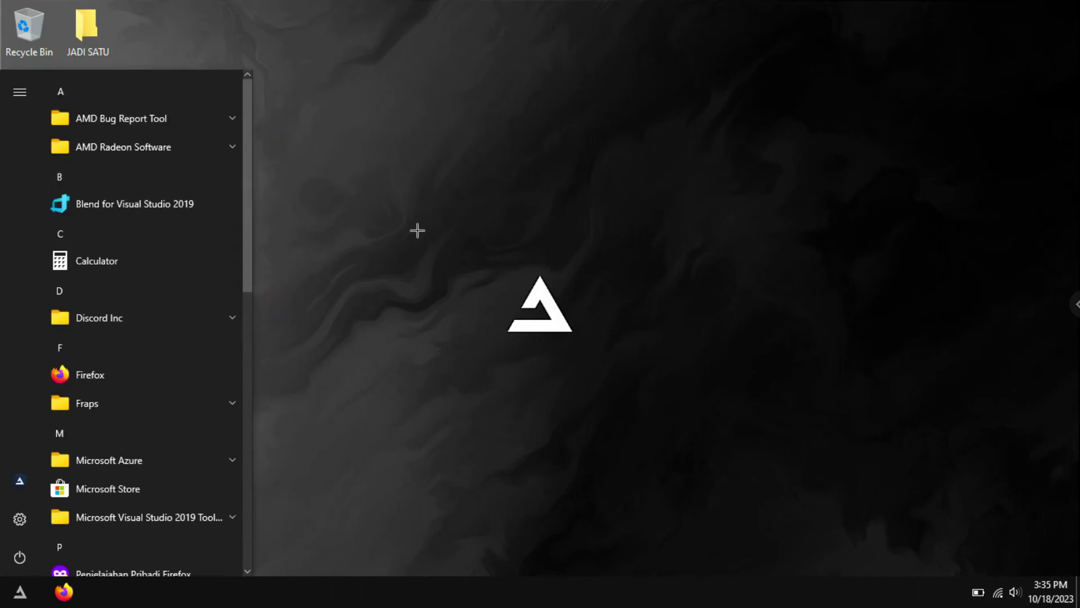
{"action": "type", "text": "services"}
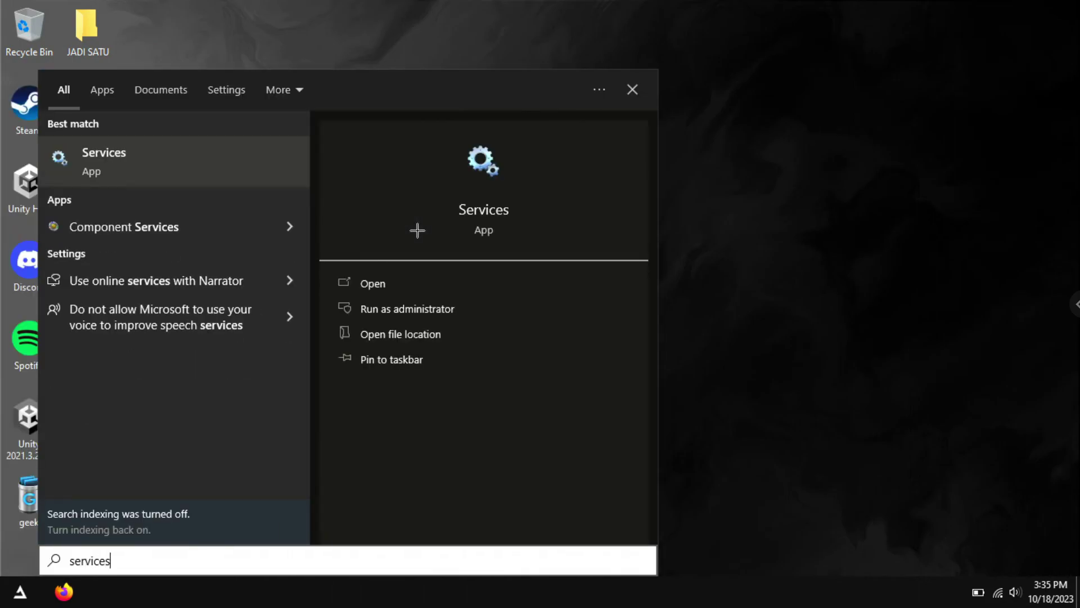
{"action": "left_click", "coordinate": [224, 162]}
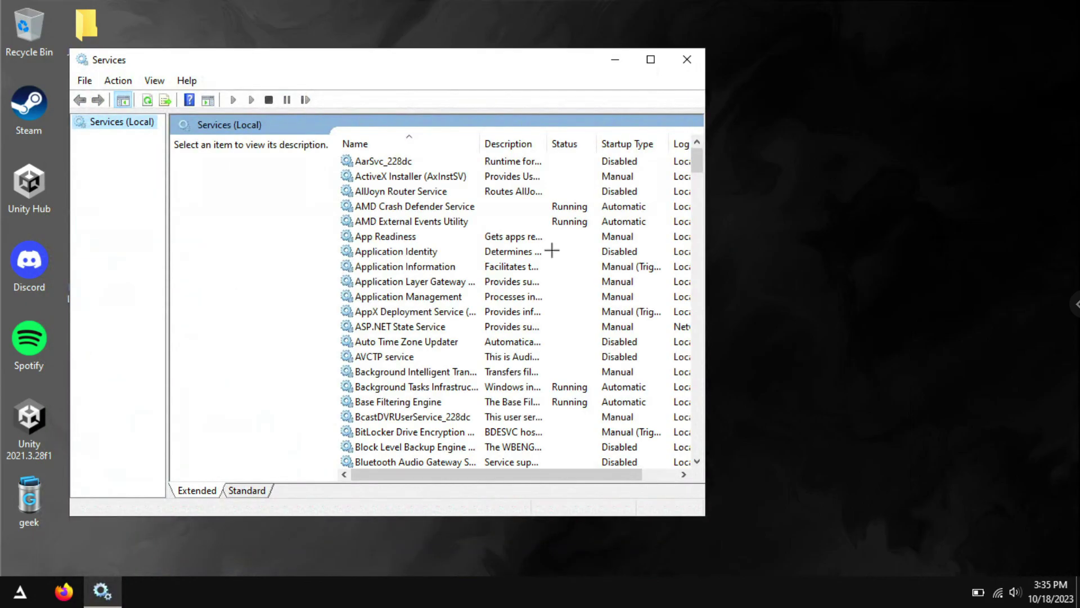
{"action": "left_click_drag", "start_coordinate": [506, 70], "coordinate": [627, 68]}
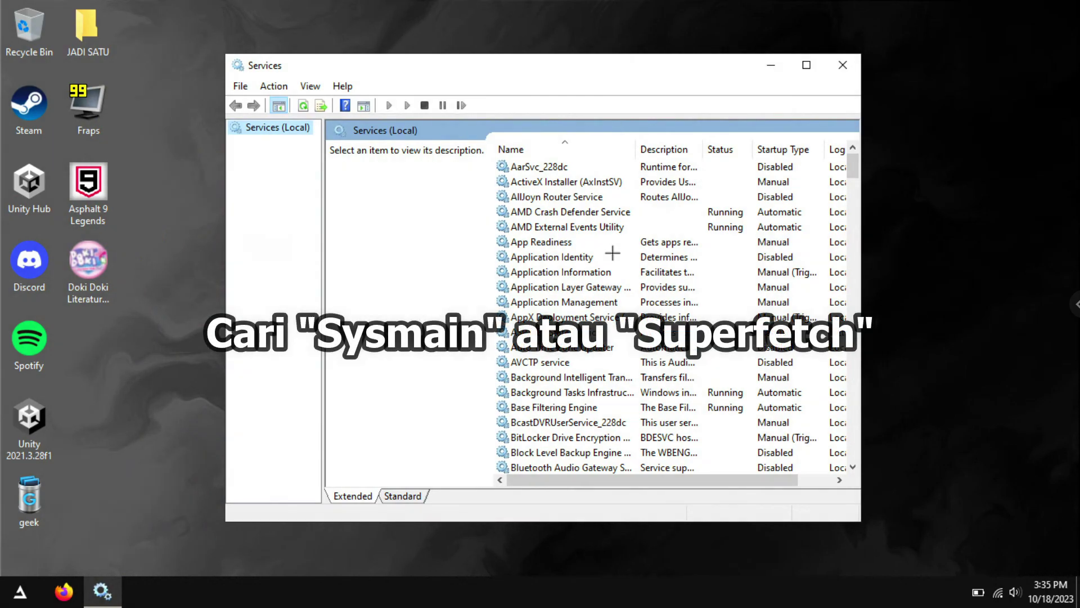
{"action": "left_click_drag", "start_coordinate": [561, 60], "coordinate": [535, 62]}
Locate and select the SysMain service in the list of local services.
{"action": "left_click", "coordinate": [566, 236]}
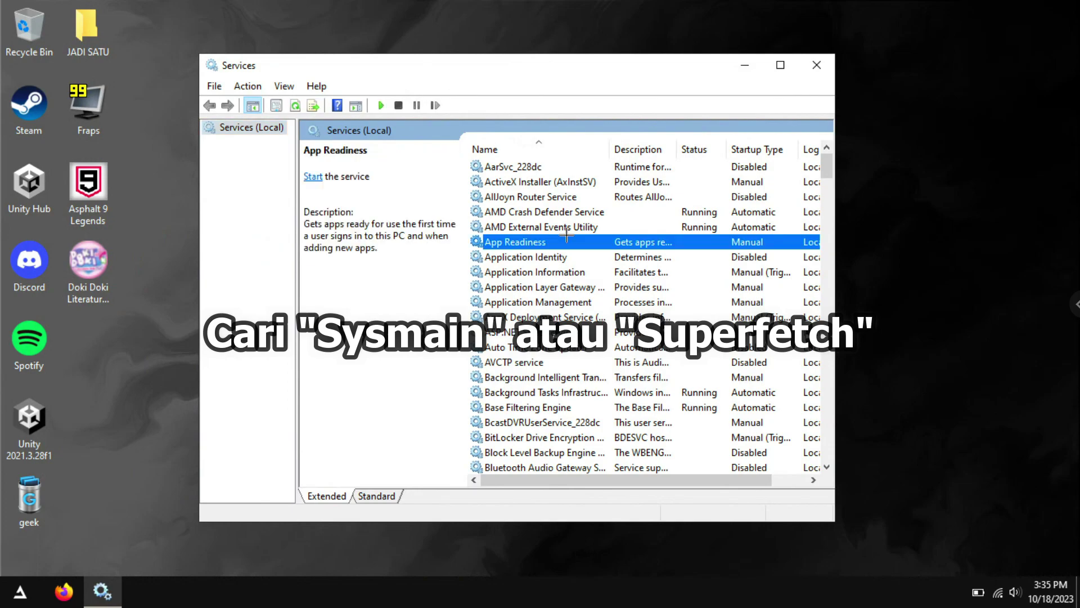
{"action": "key", "text": "s"}
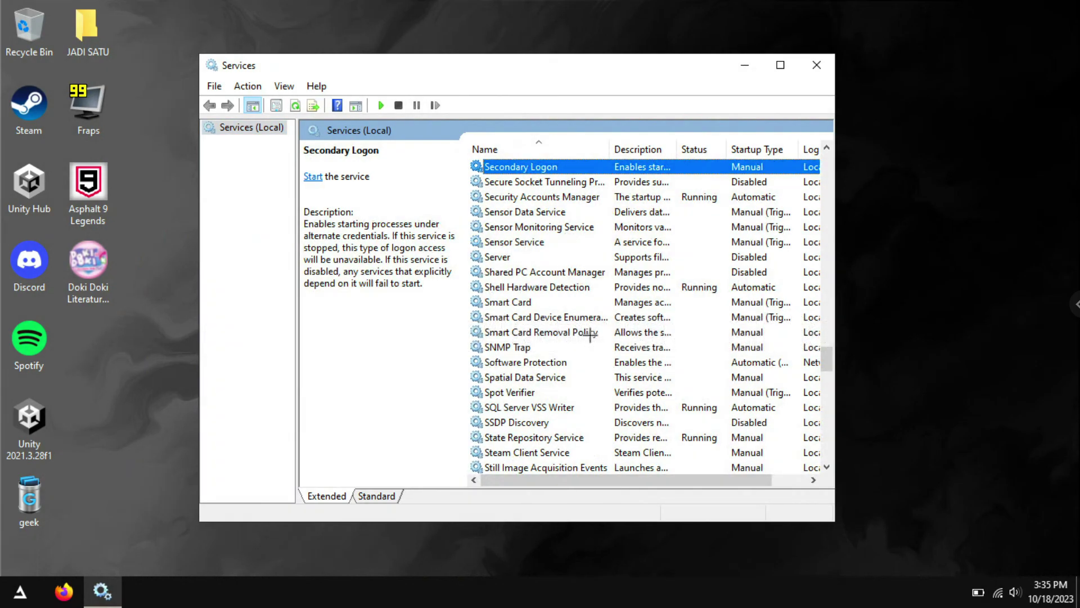
{"action": "scroll", "coordinate": [597, 337], "scroll_direction": "down", "scroll_amount": 1}
{"action": "scroll", "coordinate": [613, 340], "scroll_direction": "down", "scroll_amount": 1}
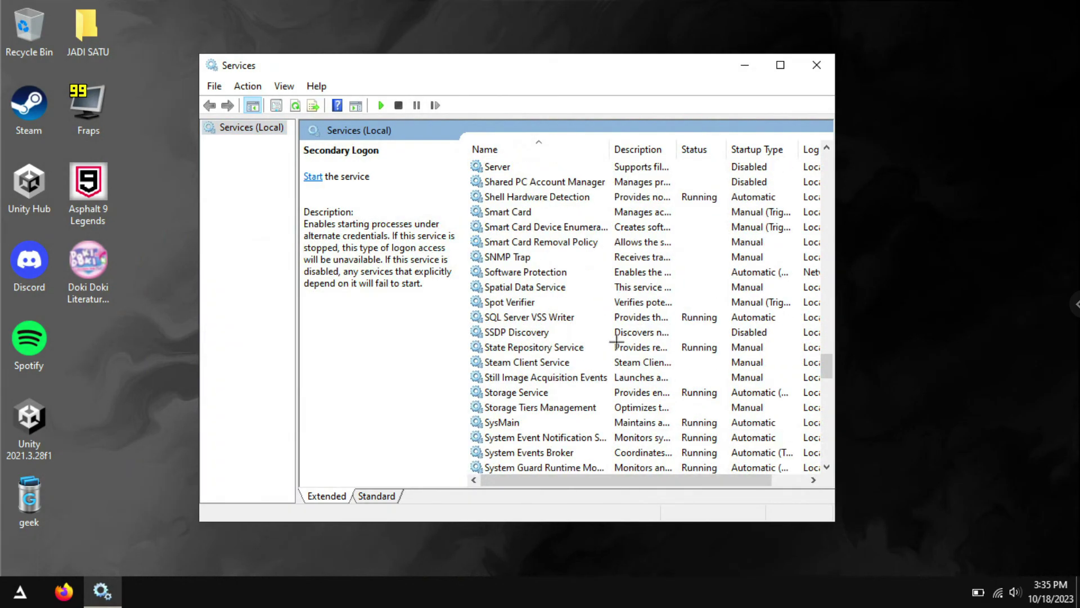
{"action": "scroll", "coordinate": [614, 341], "scroll_direction": "down", "scroll_amount": 2}
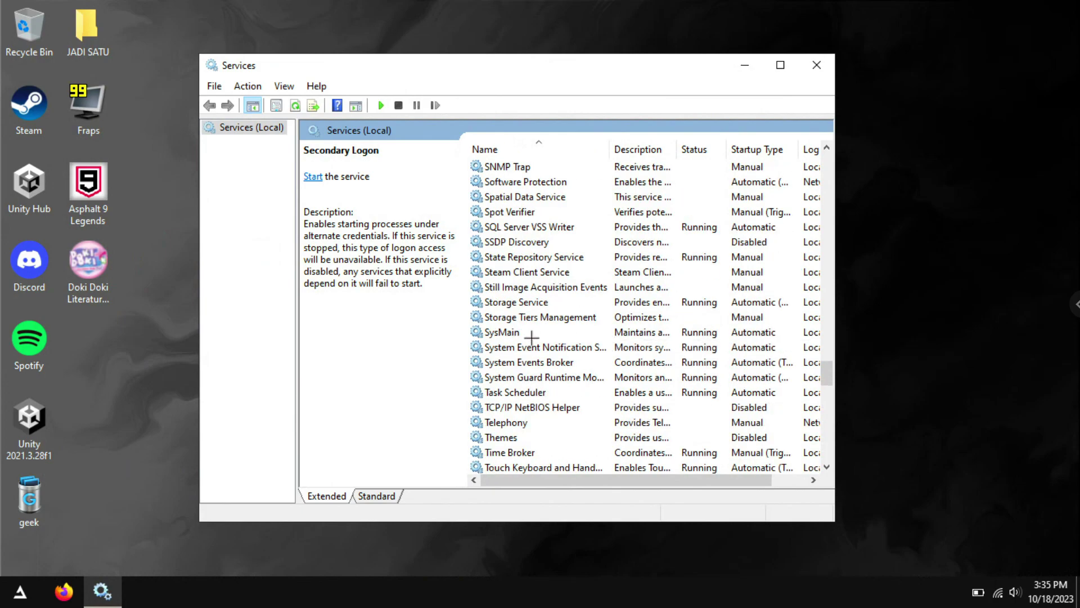
{"action": "left_click", "coordinate": [515, 332]}
{"action": "scroll", "coordinate": [516, 332], "scroll_direction": "down", "scroll_amount": 1}
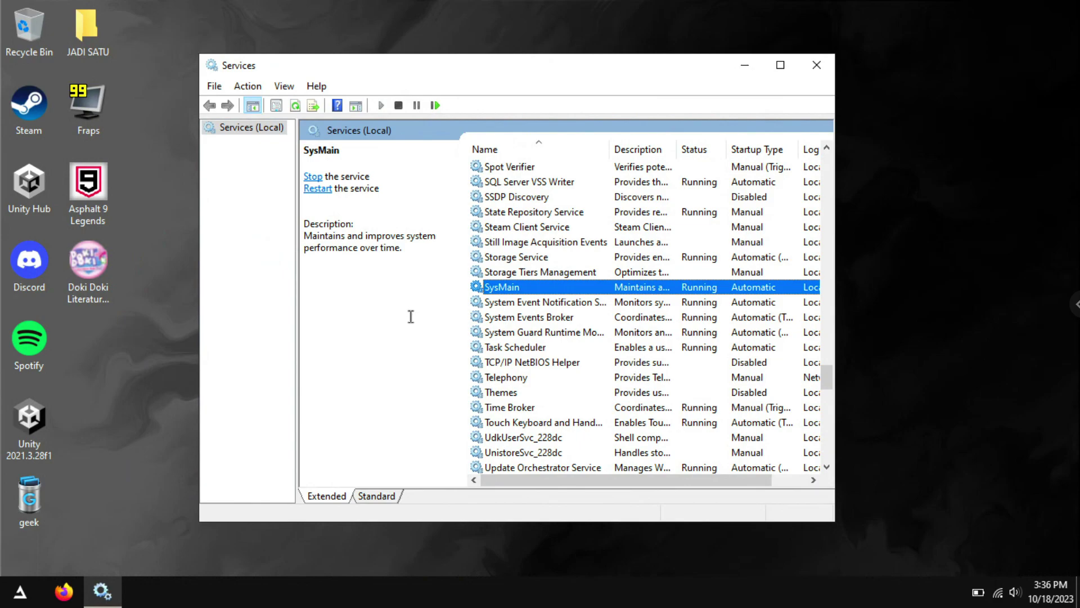
Try setting the SysMain service's startup type to Disabled, cancel its properties dialog and close Services.
{"action": "right_click", "coordinate": [512, 287]}
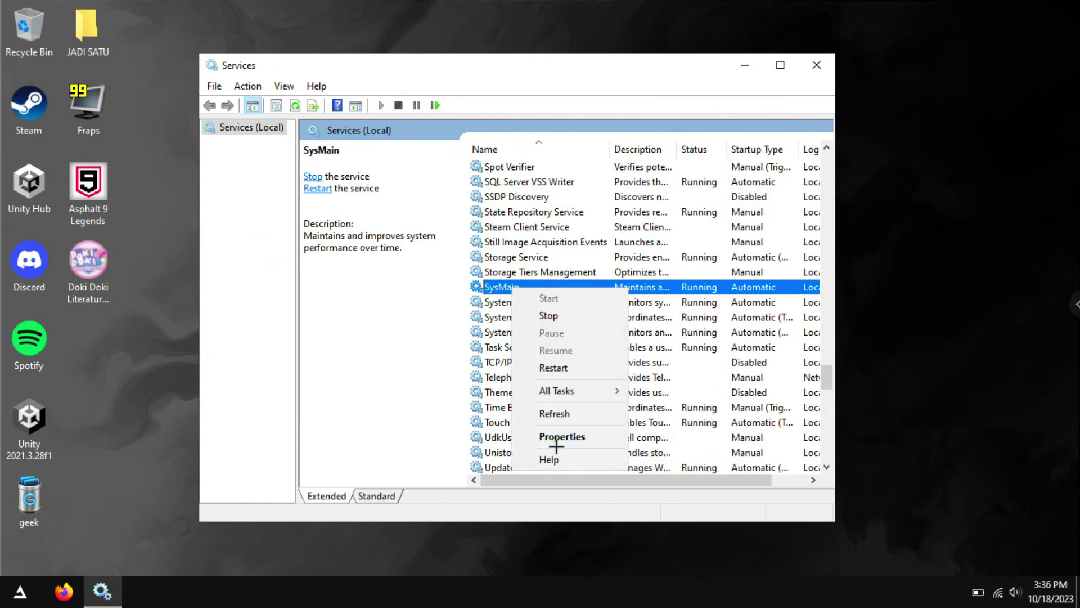
{"action": "left_click", "coordinate": [595, 438]}
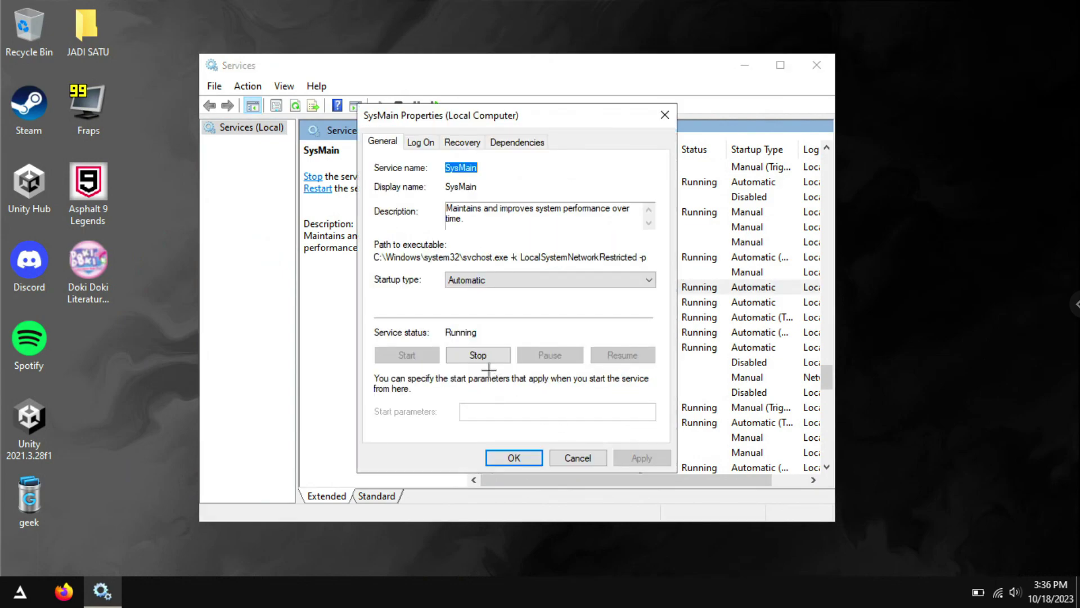
{"action": "left_click", "coordinate": [504, 280]}
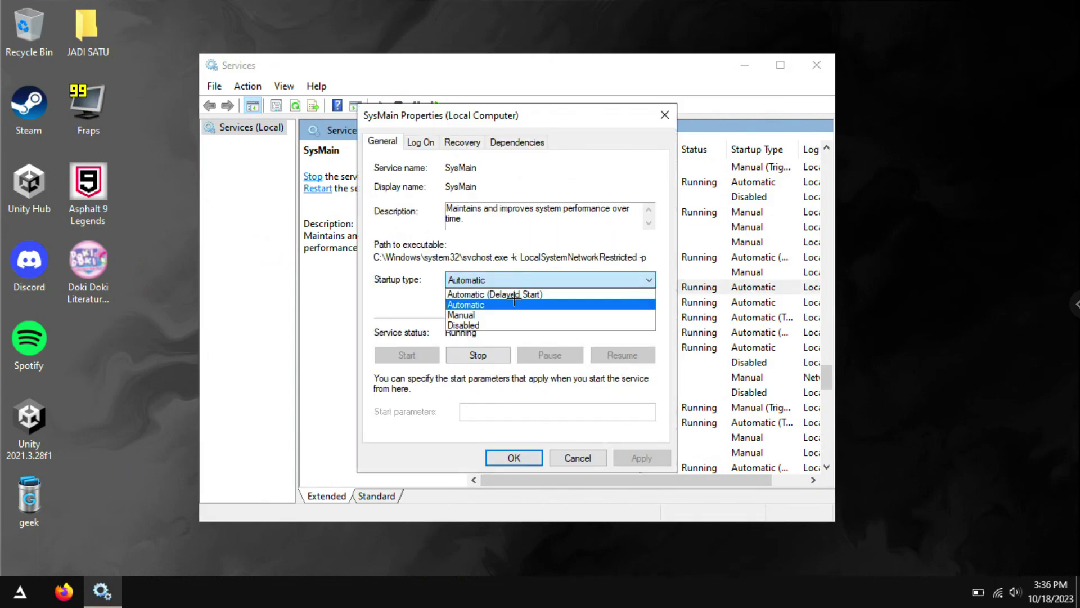
{"action": "left_click", "coordinate": [497, 325]}
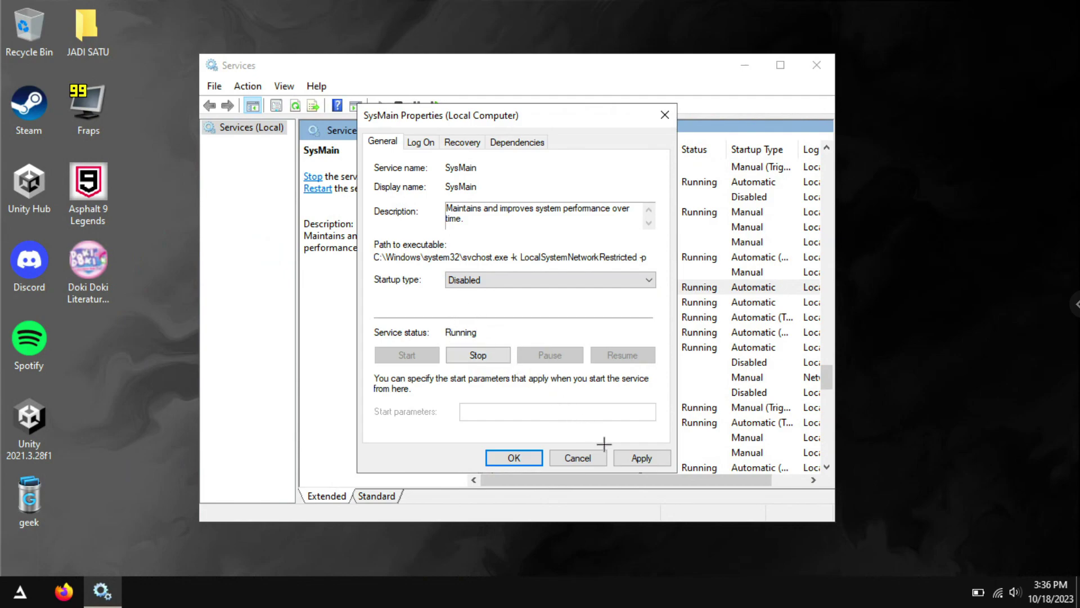
{"action": "left_click", "coordinate": [571, 459]}
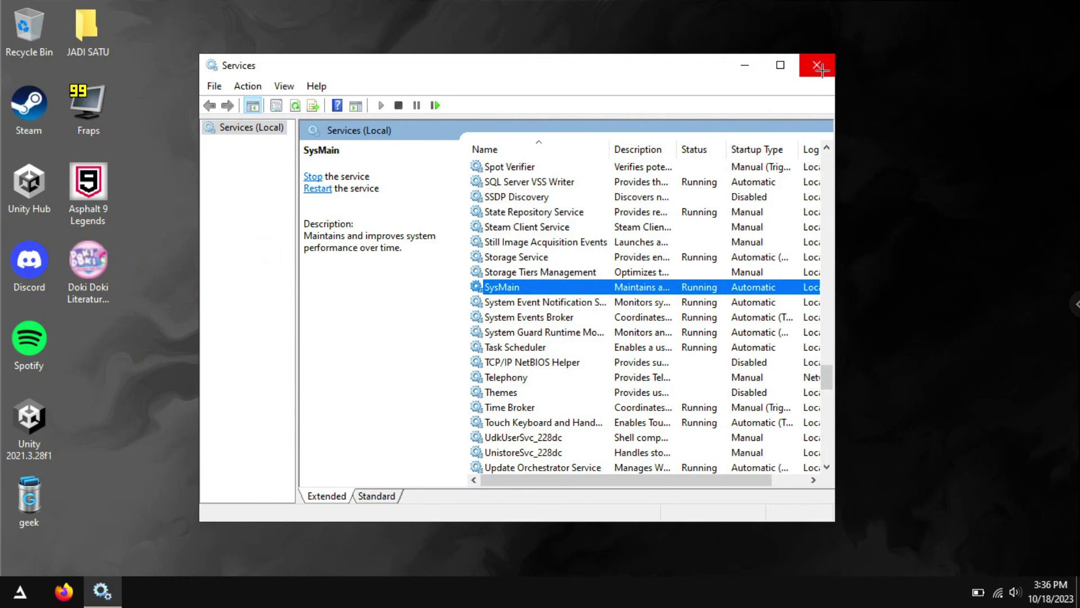
{"action": "left_click", "coordinate": [817, 66]}
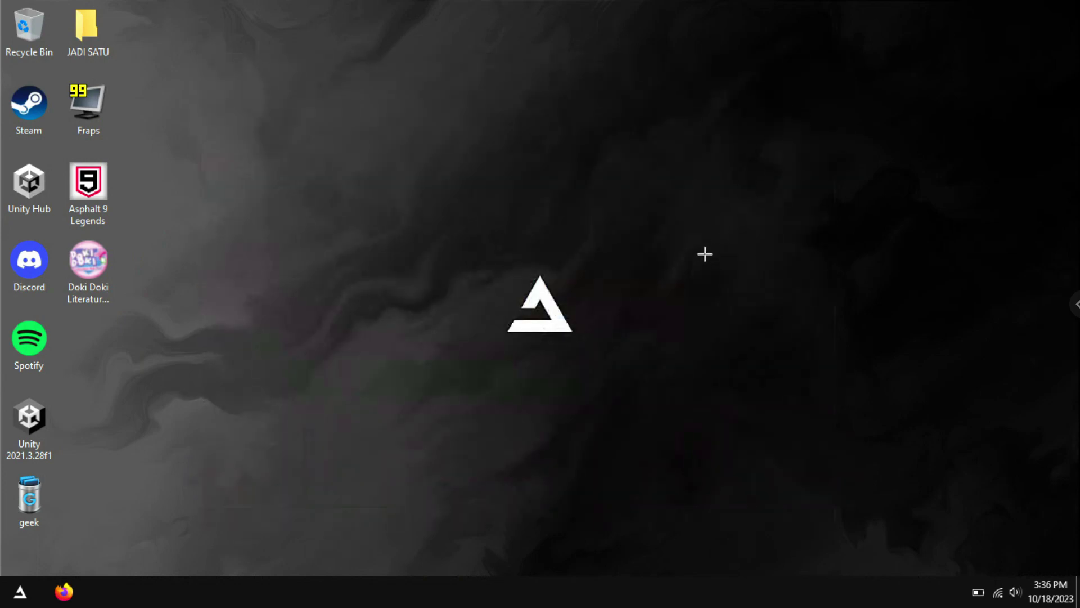
Bring up the shutdown and restart options for the computer.
{"action": "left_click", "coordinate": [25, 591]}
{"action": "mouse_move", "coordinate": [270, 560]}
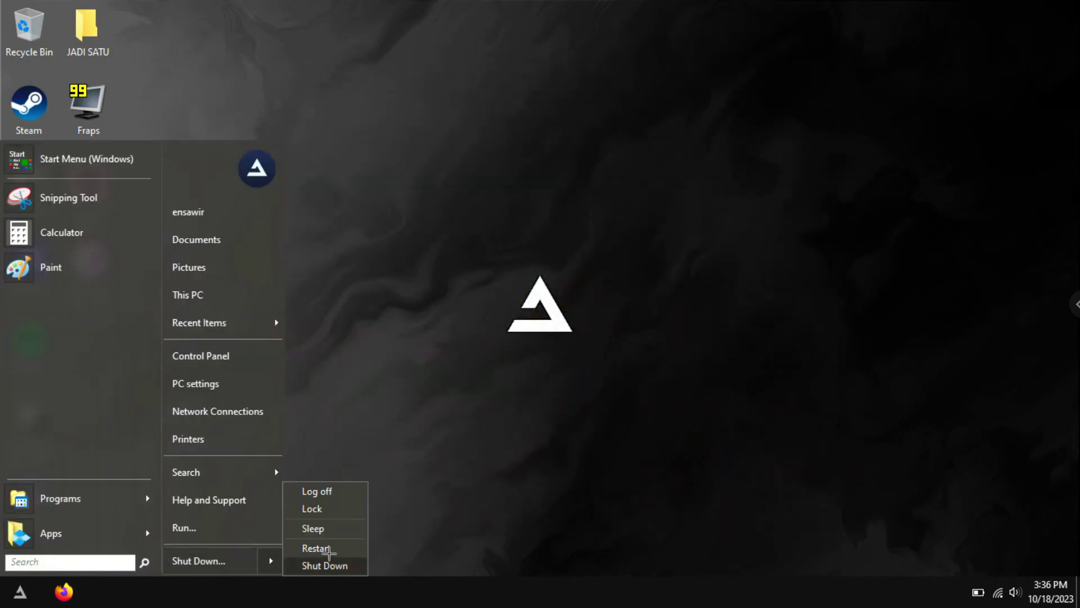